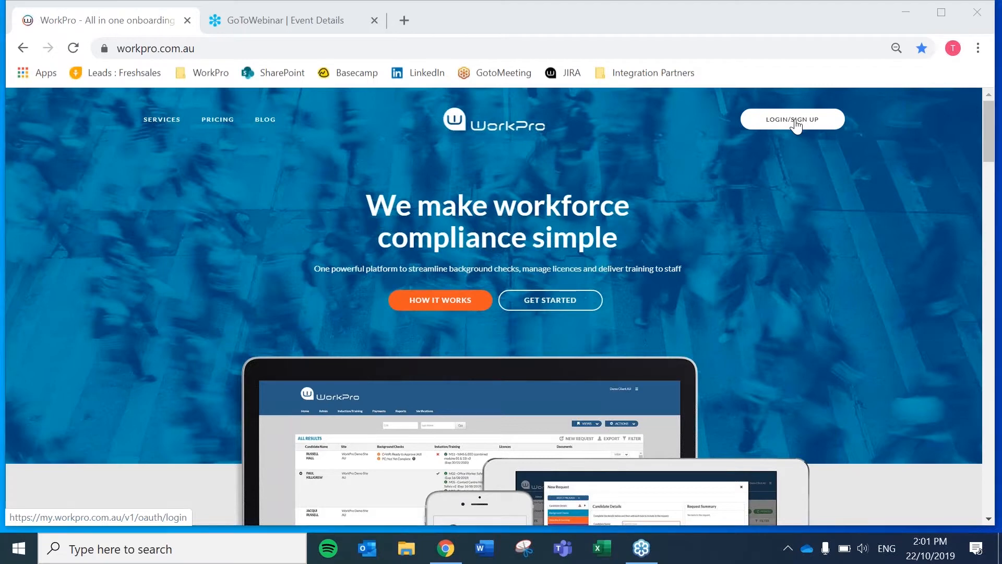
Log in to WorkPro from workpro.com.au using the saved credentials
left_click(796, 125)
left_click(261, 313)
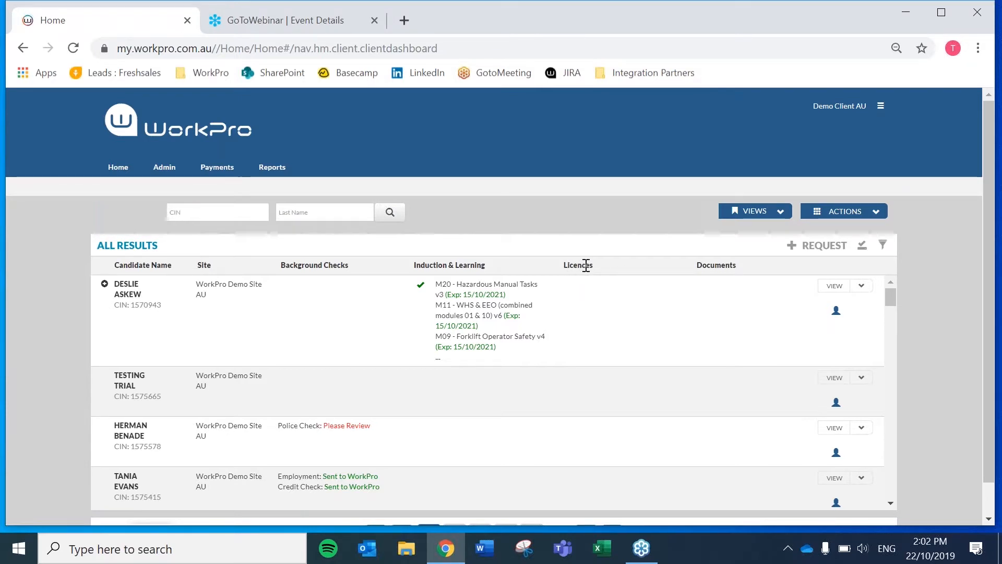
Start a new request from above the ALL RESULTS table
left_click(825, 245)
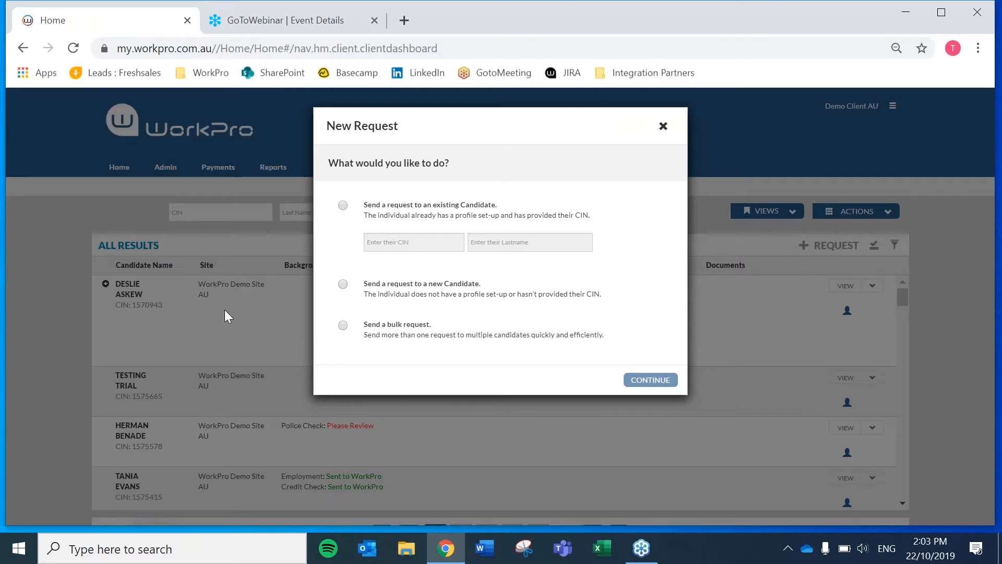
Choose a new-candidate request and enter the candidate's full name and e-mail address
left_click(400, 295)
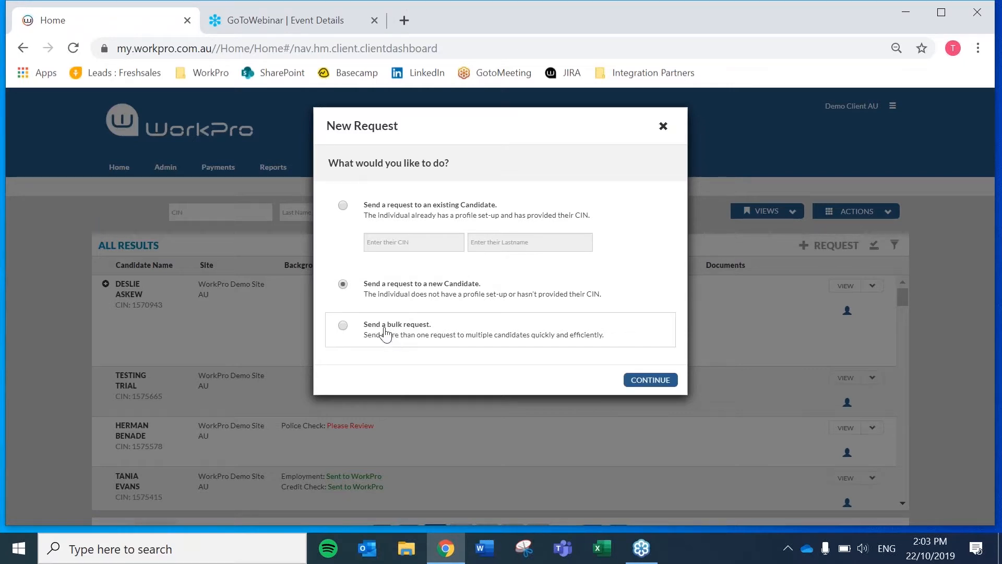
left_click(645, 387)
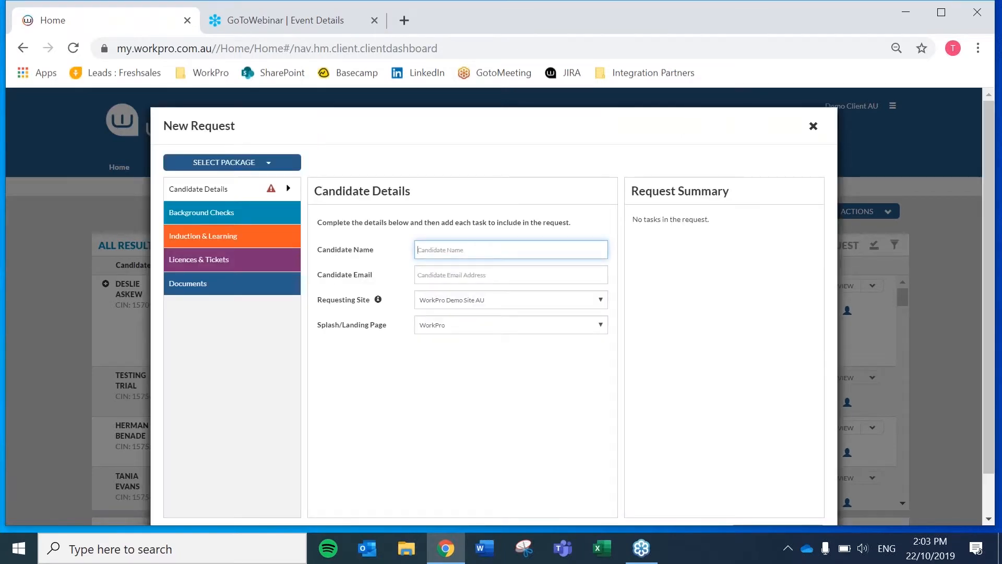
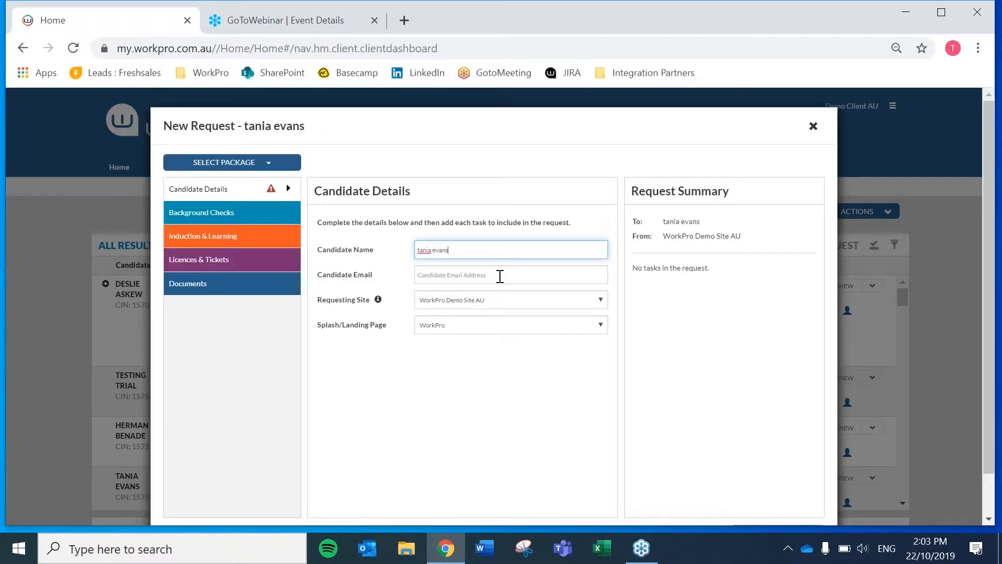
left_click(499, 277)
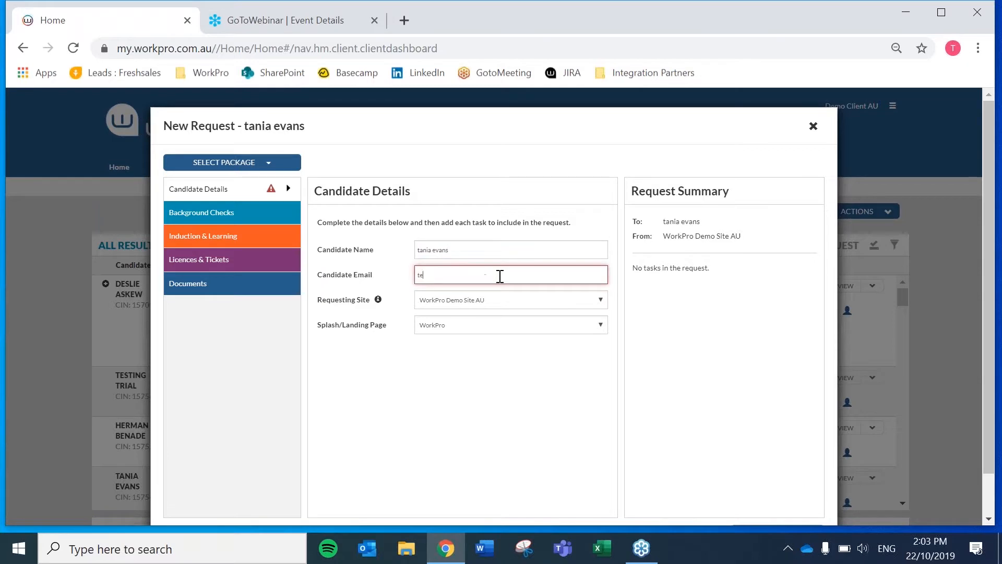
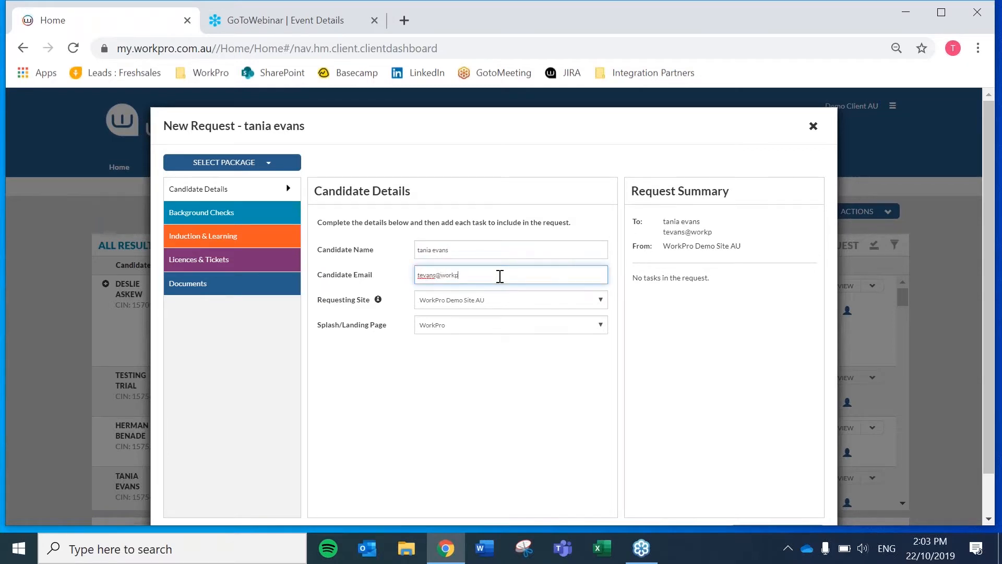
Request a Drivers Licence with classes LZ - Bull Dozer, LB and WP
left_click(196, 267)
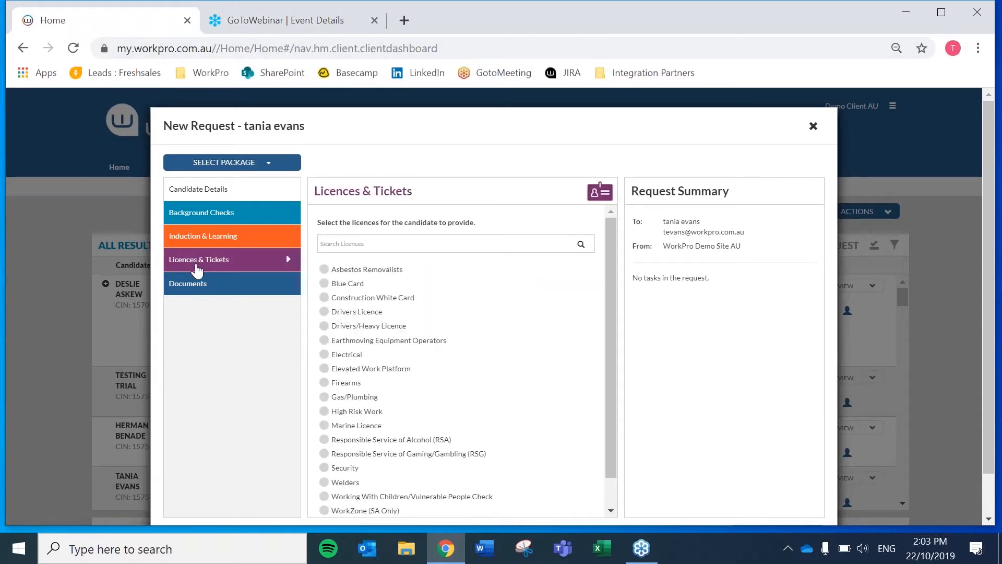
left_click_drag(610, 346, 610, 322)
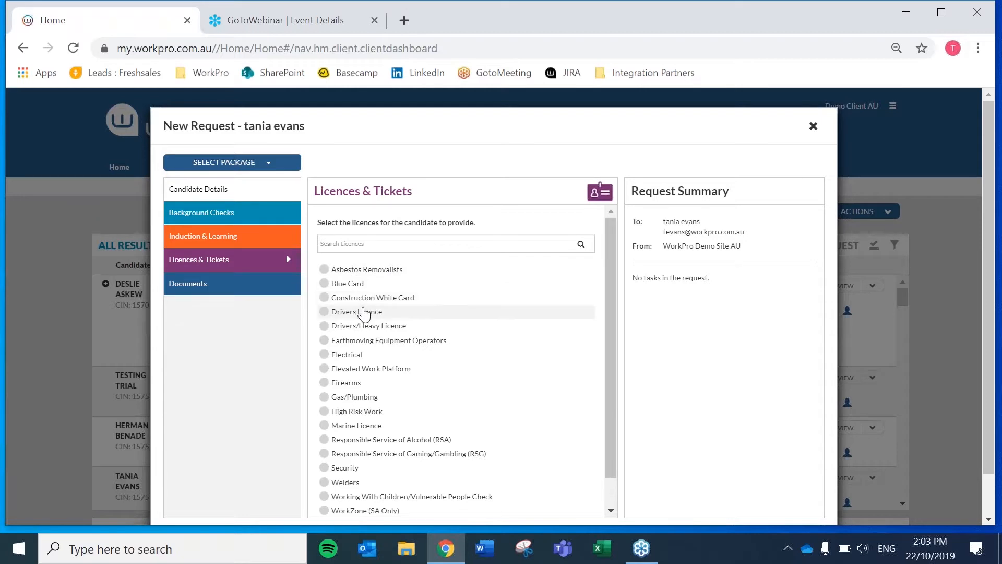
left_click(364, 314)
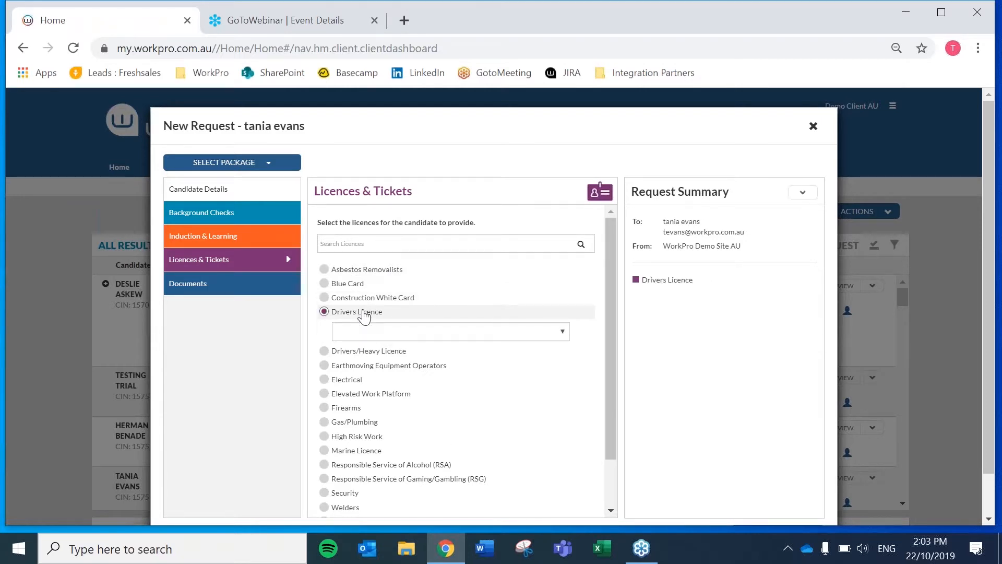
left_click(411, 330)
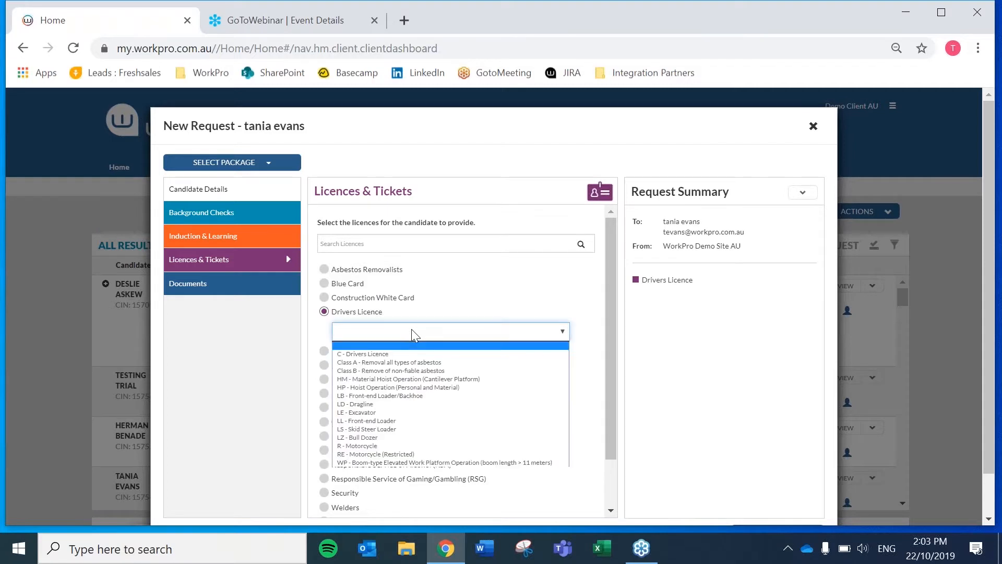
left_click(387, 355)
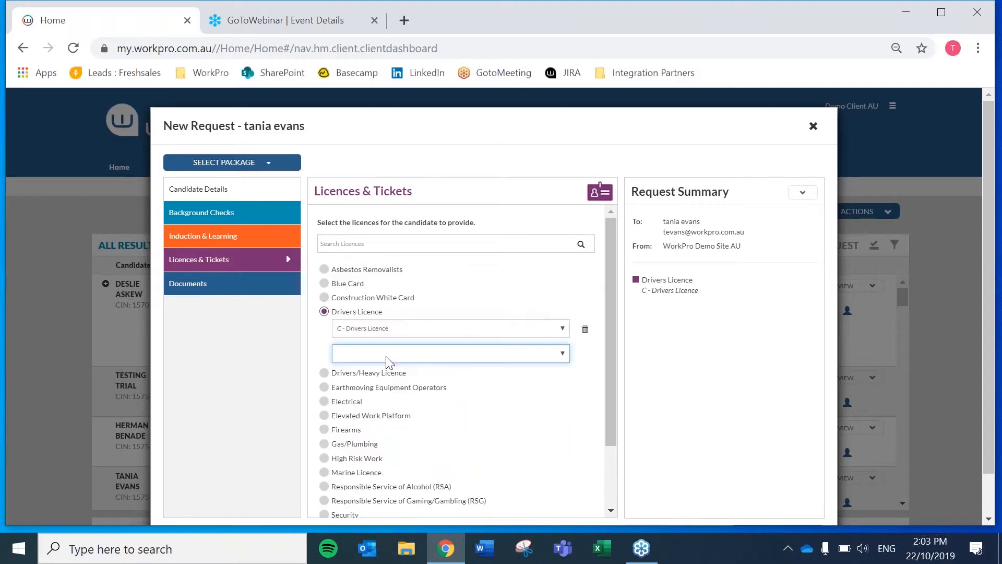
left_click(462, 330)
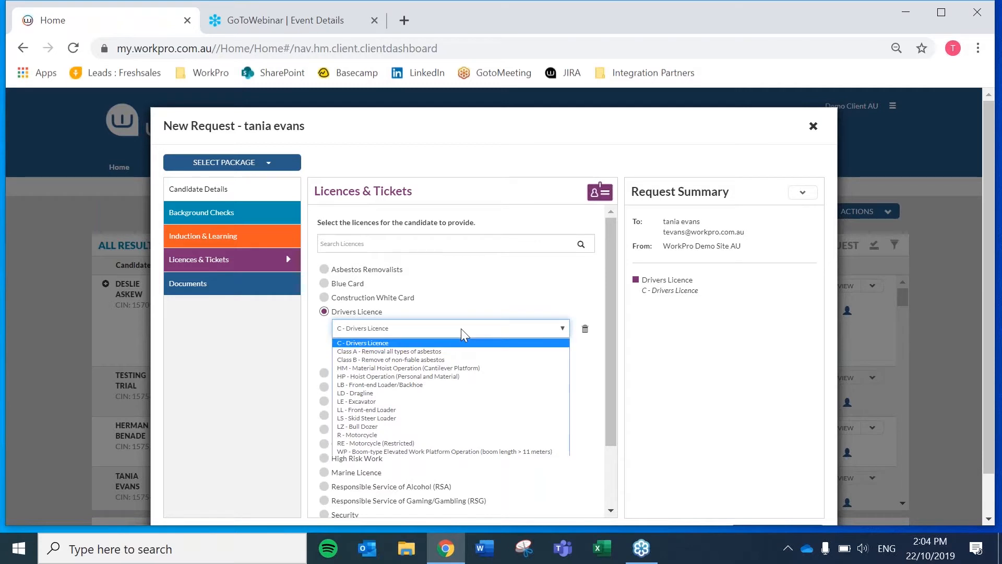
left_click(372, 428)
left_click(421, 357)
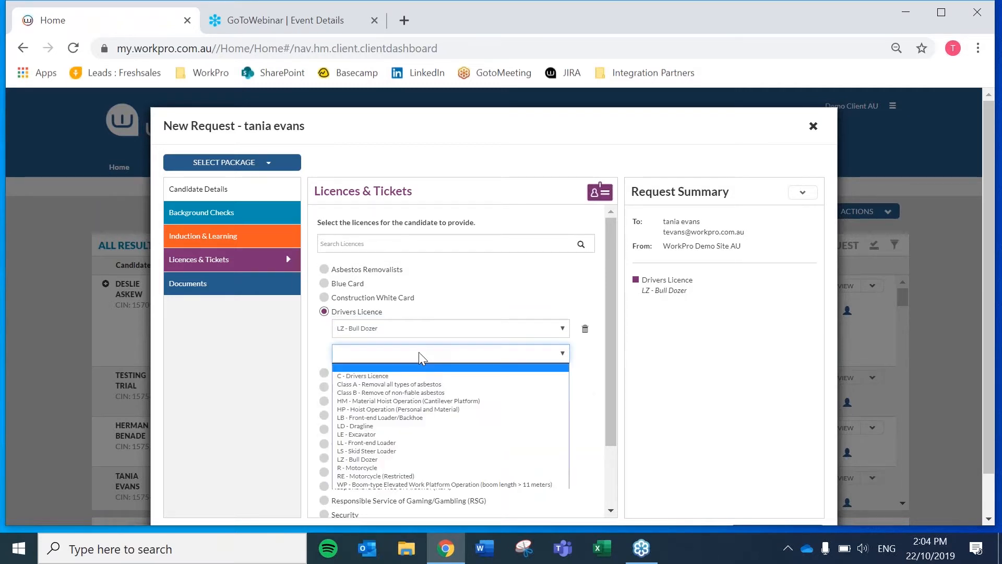
left_click(415, 418)
left_click(495, 376)
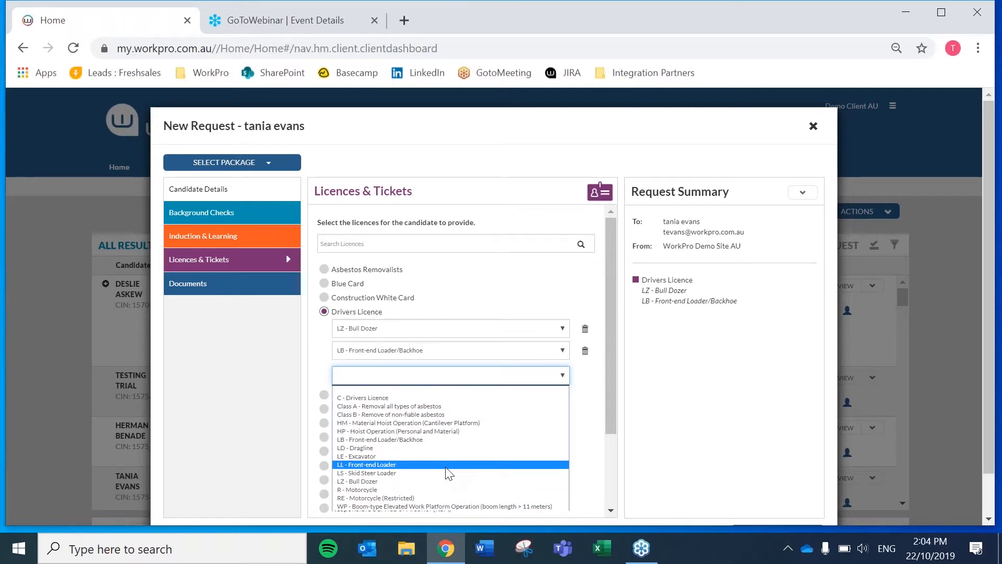
left_click(449, 506)
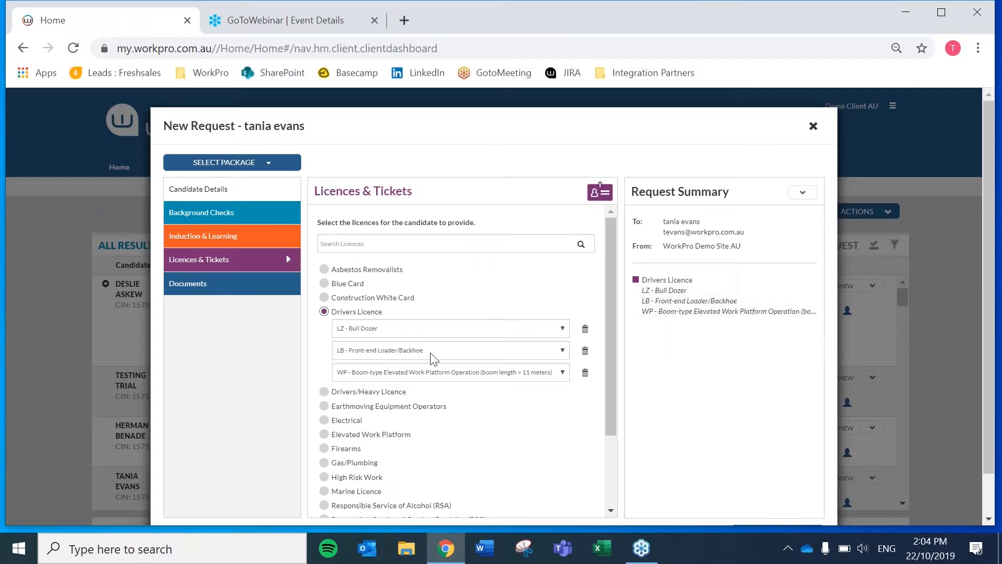
Request a Drivers/Heavy Licence with classes HR, UD and MC
left_click(377, 396)
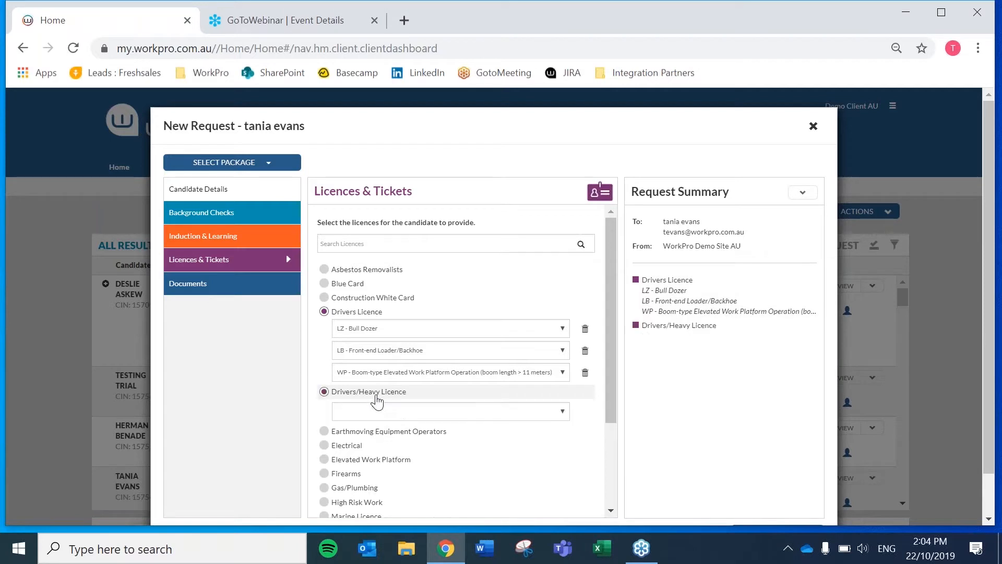
left_click(410, 411)
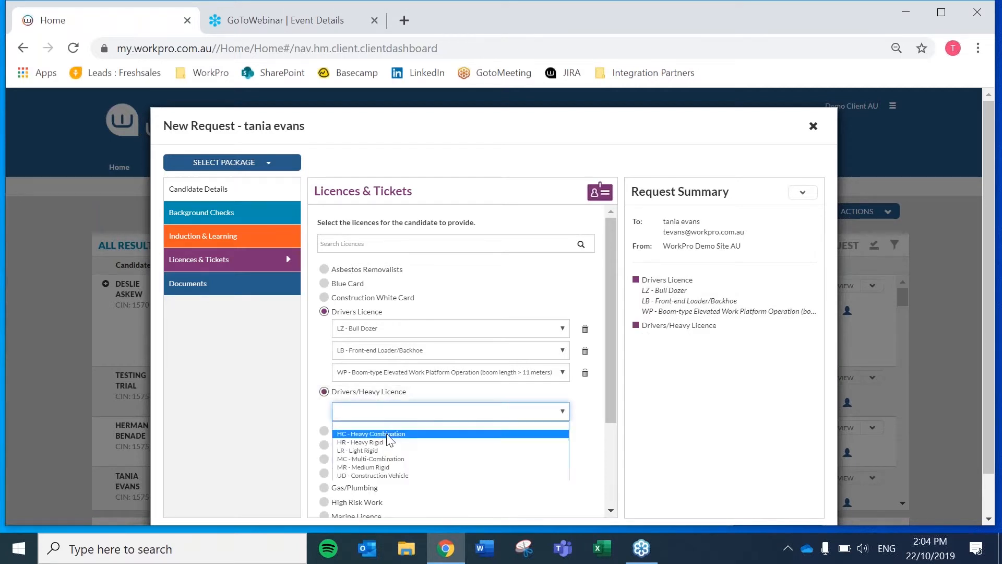
left_click(378, 442)
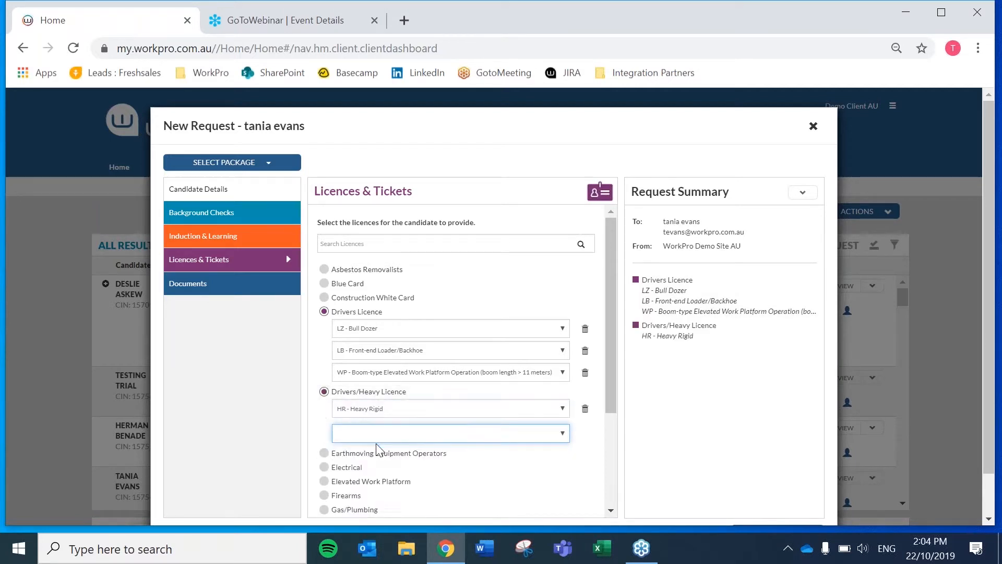
left_click(449, 433)
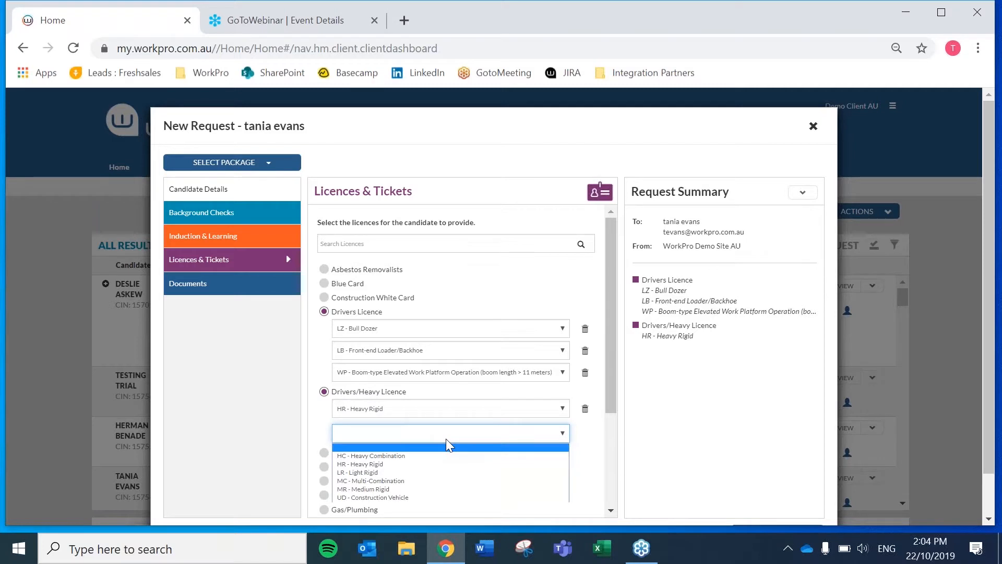
left_click(408, 497)
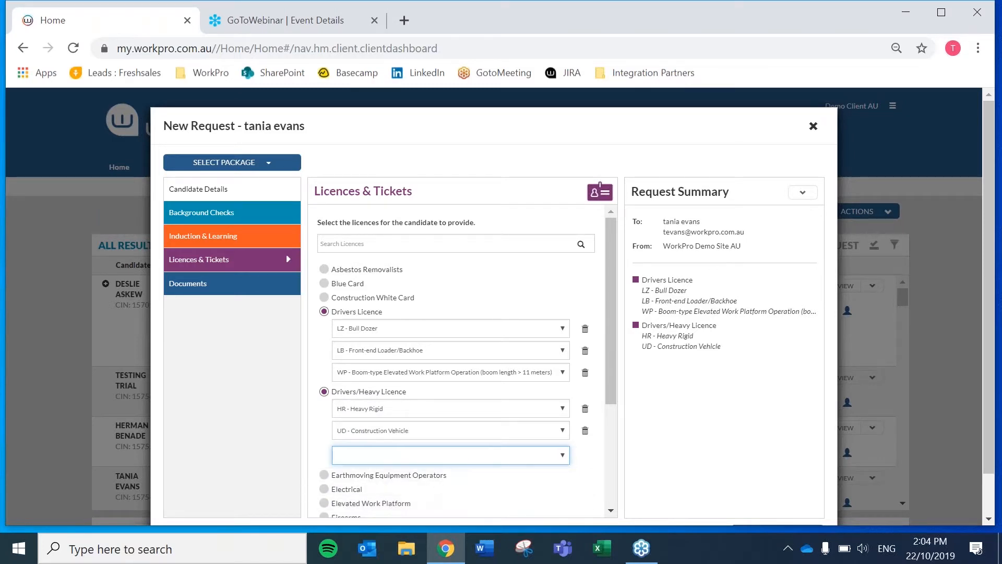
left_click(453, 458)
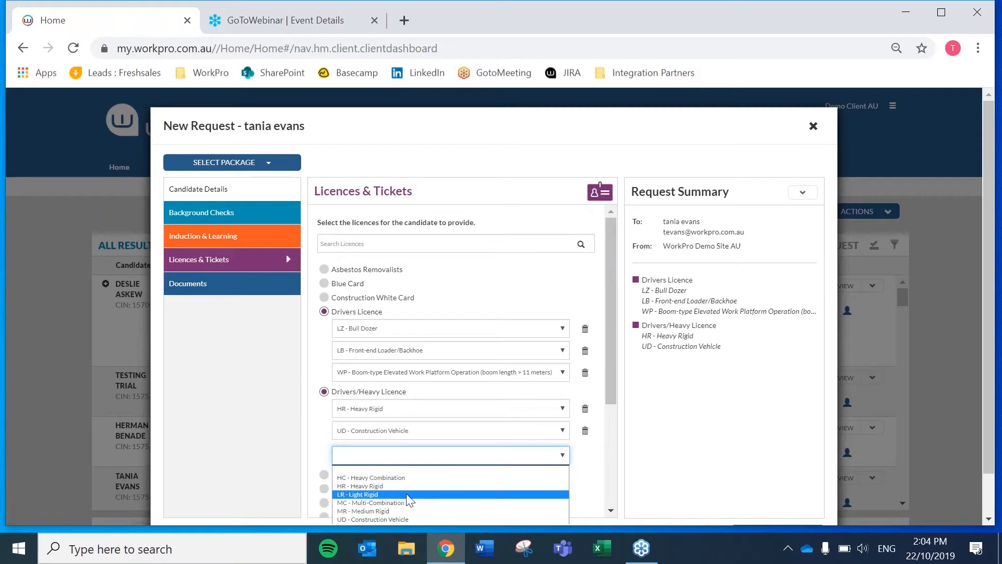
left_click(391, 502)
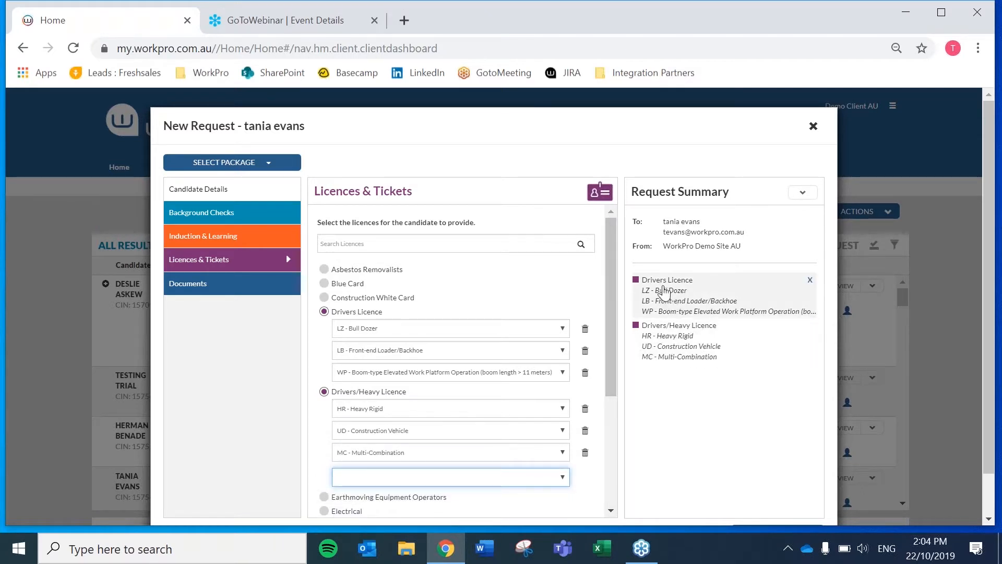
Add High Risk Work class LF - Forklift Truck Operation to the request
scroll(447, 441, "down", 3)
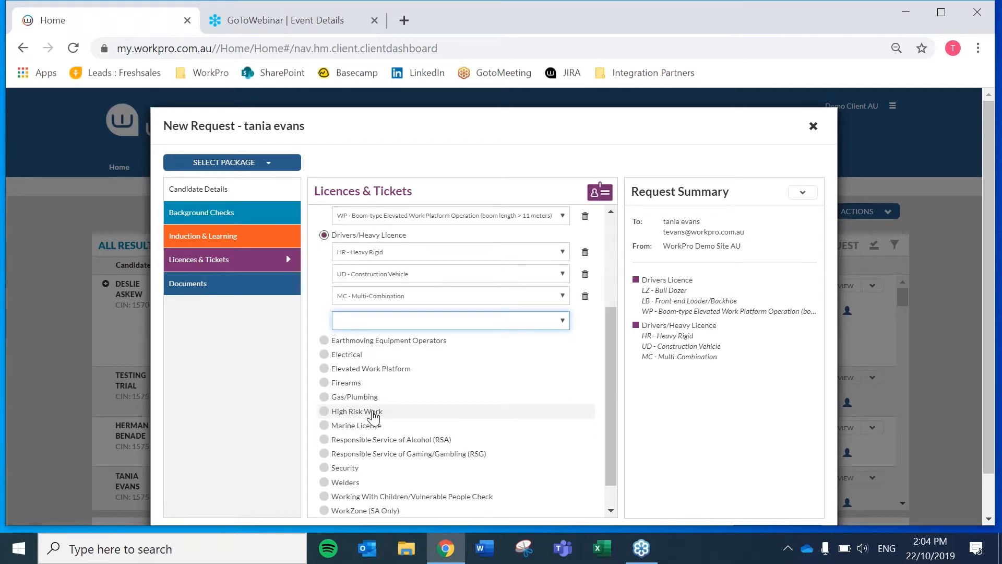
left_click(373, 413)
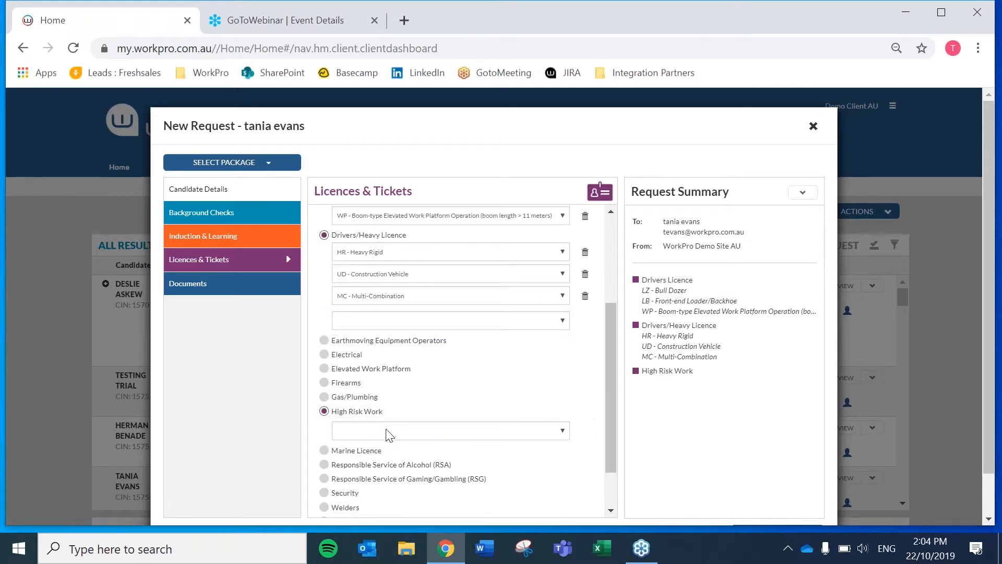
left_click(388, 431)
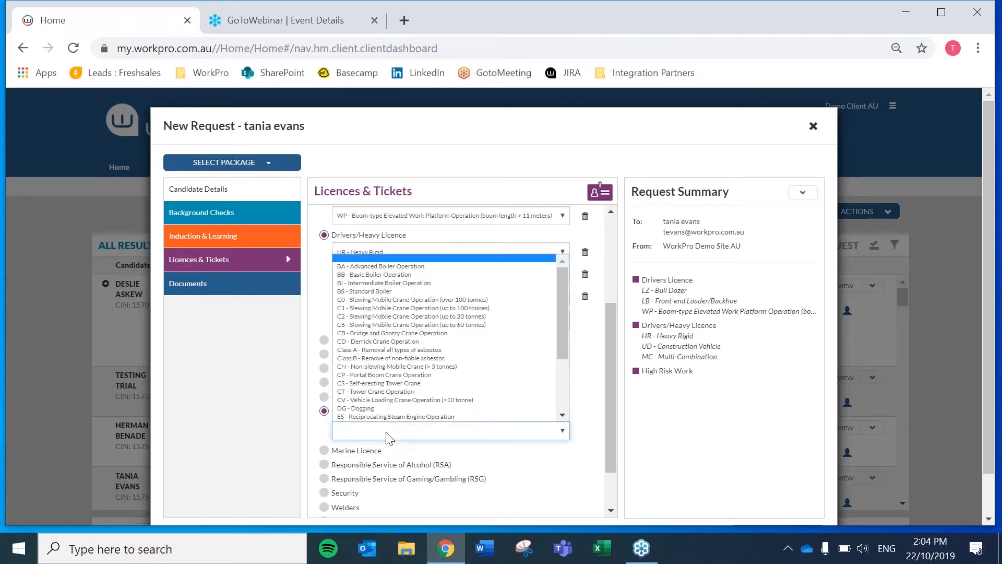
scroll(524, 417, "down", 1)
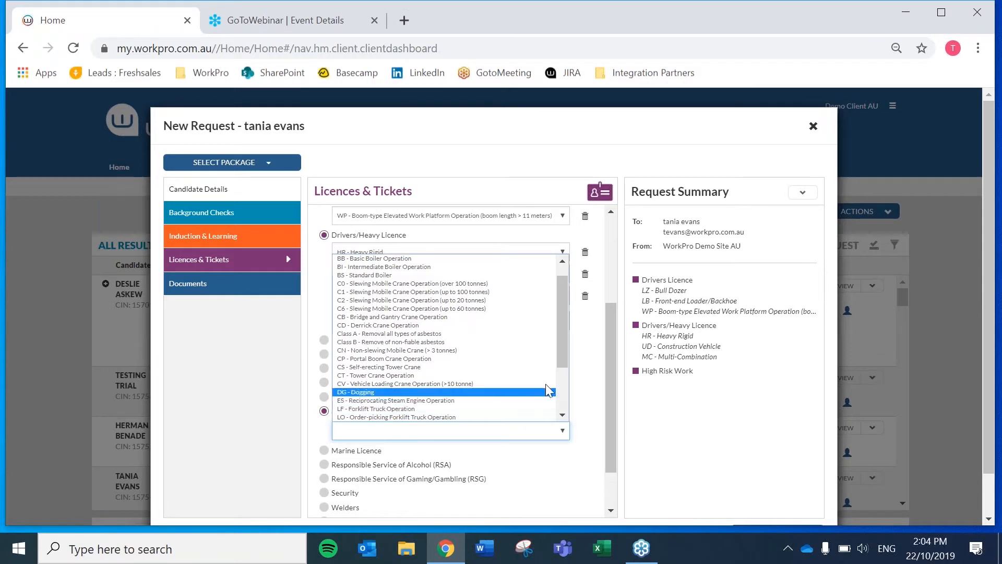
left_click(381, 410)
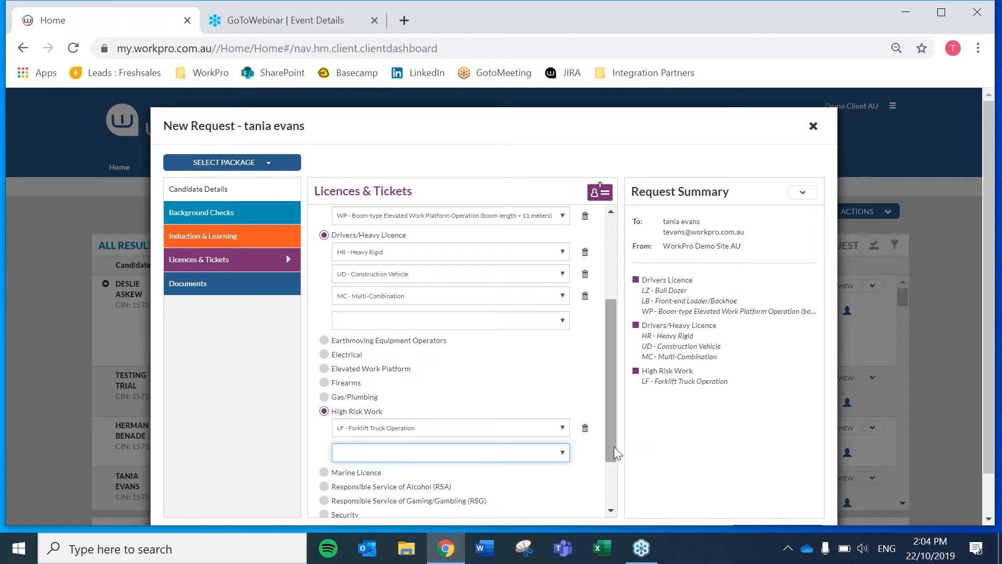
Add a custom licence named 'test' that isn't in the list
left_click_drag(611, 441, 609, 512)
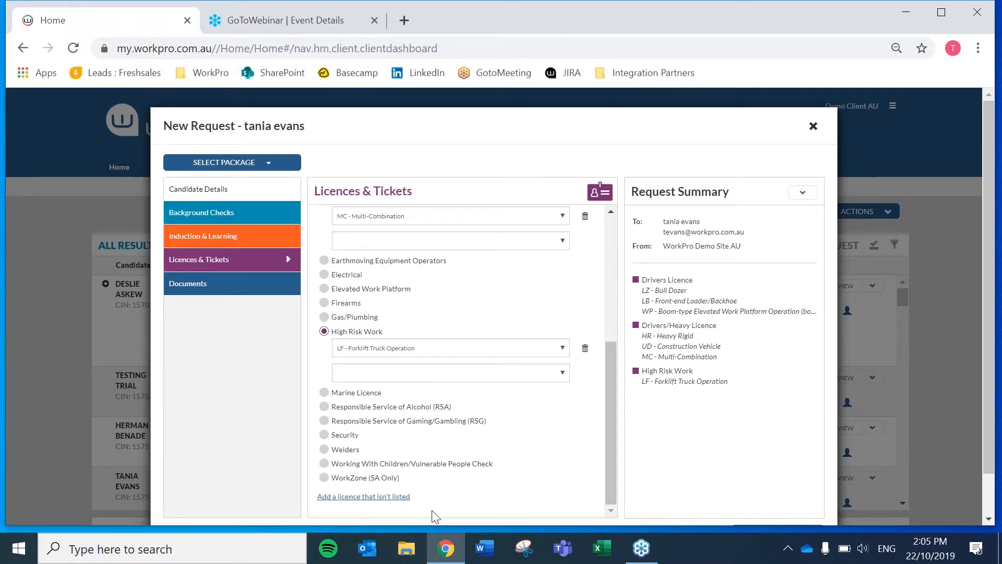
left_click(351, 497)
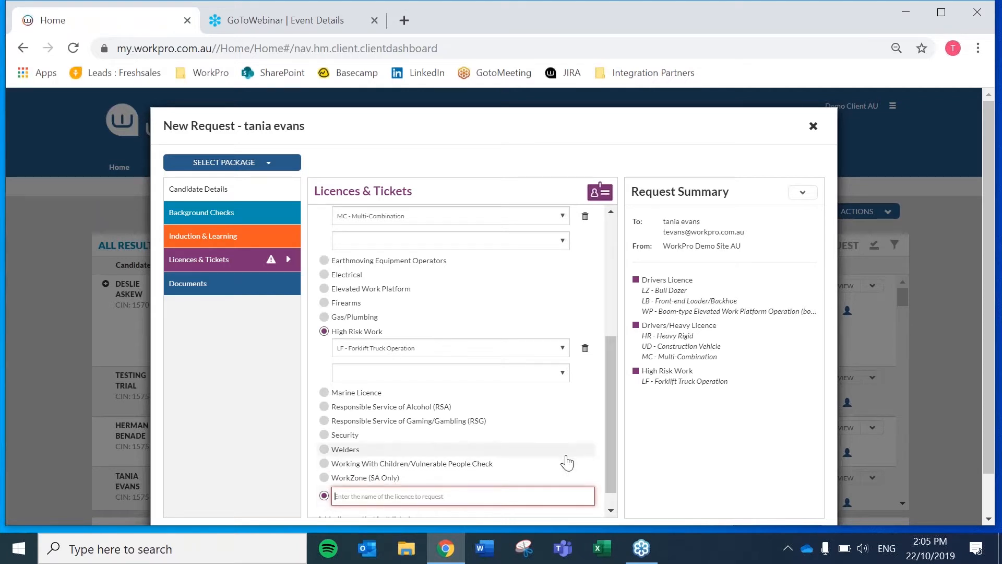
type("testing")
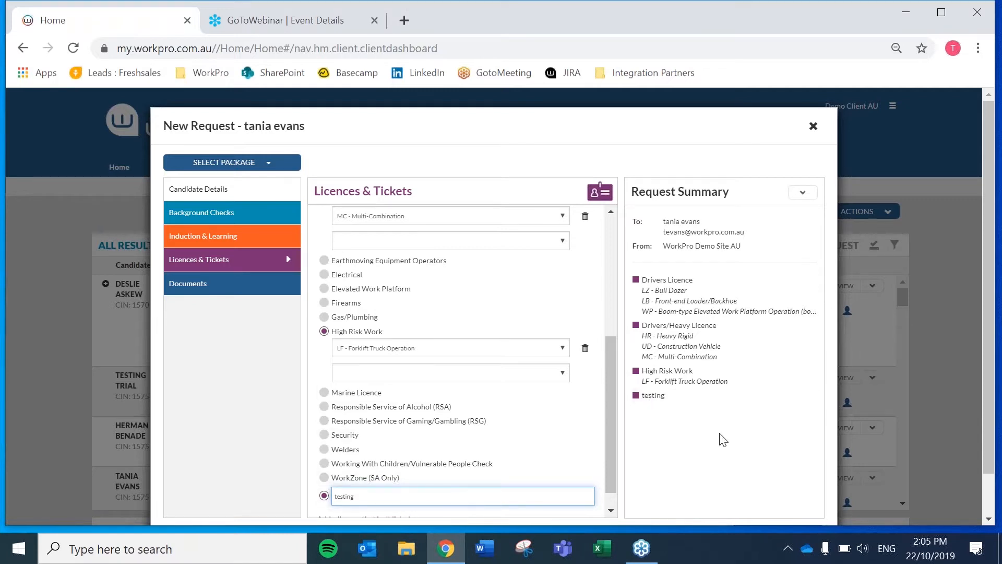
Dismiss the desktop notification and send the request to the candidate
scroll(722, 440, "down", 1)
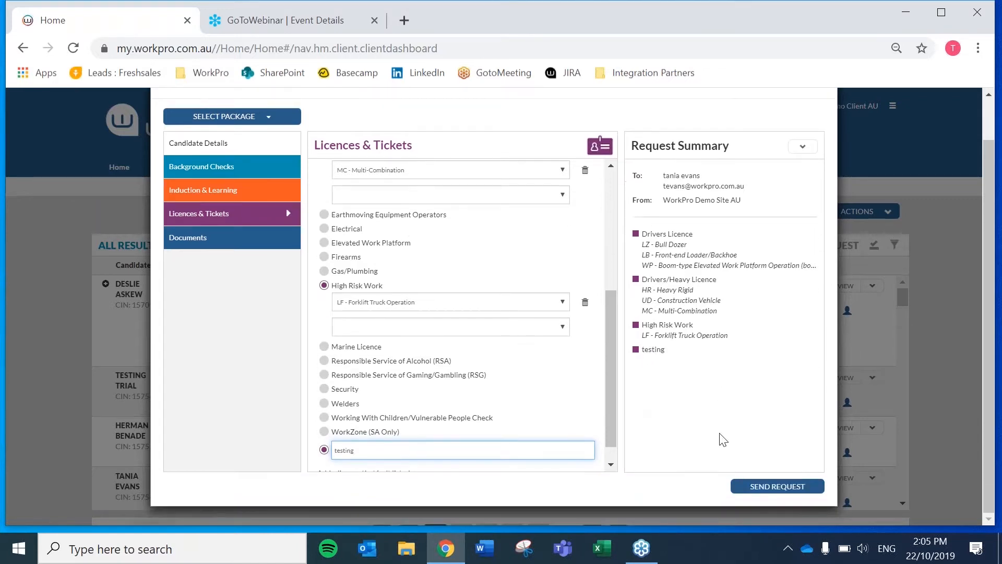
mouse_move(961, 489)
left_click(977, 443)
left_click(767, 487)
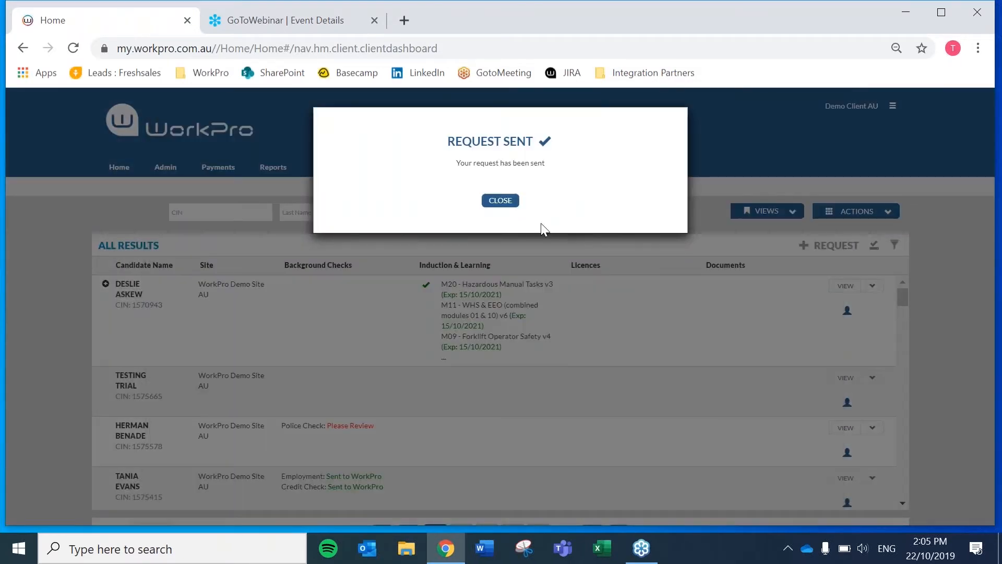
Close the confirmation and go to Actions > Track Requests
left_click(501, 201)
left_click(876, 214)
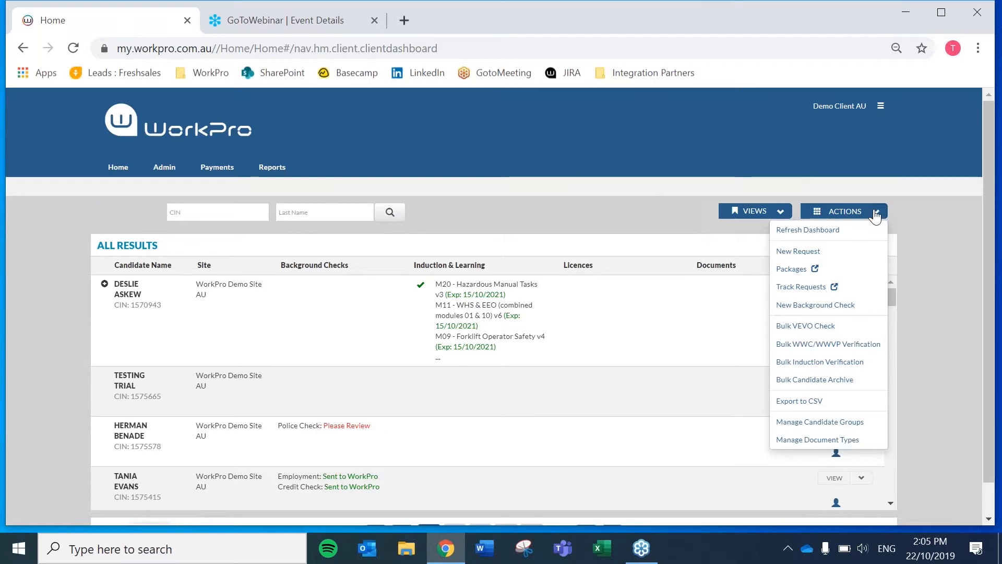
left_click(803, 286)
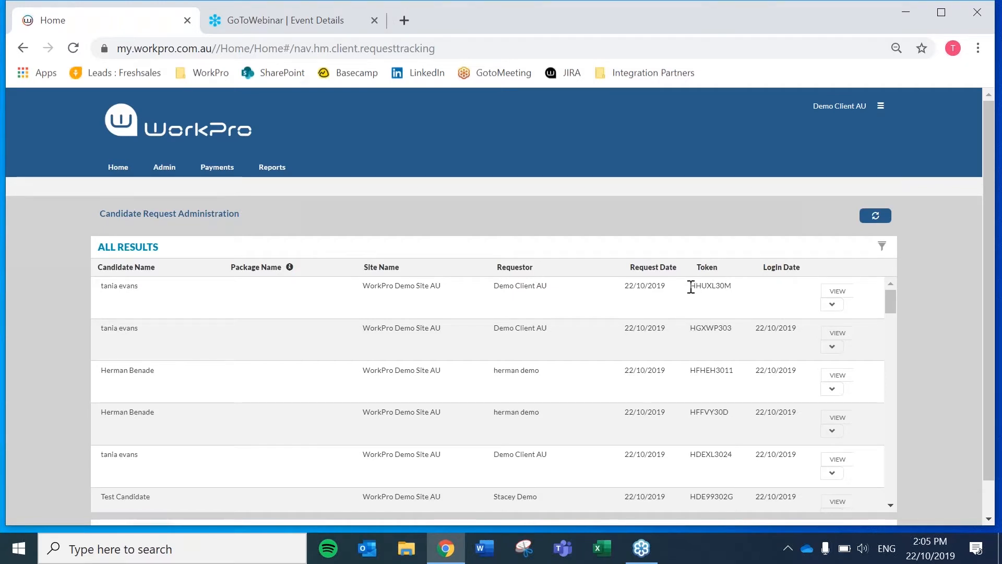
Copy the newest request's token and review that request's details
left_click_drag(688, 287, 735, 293)
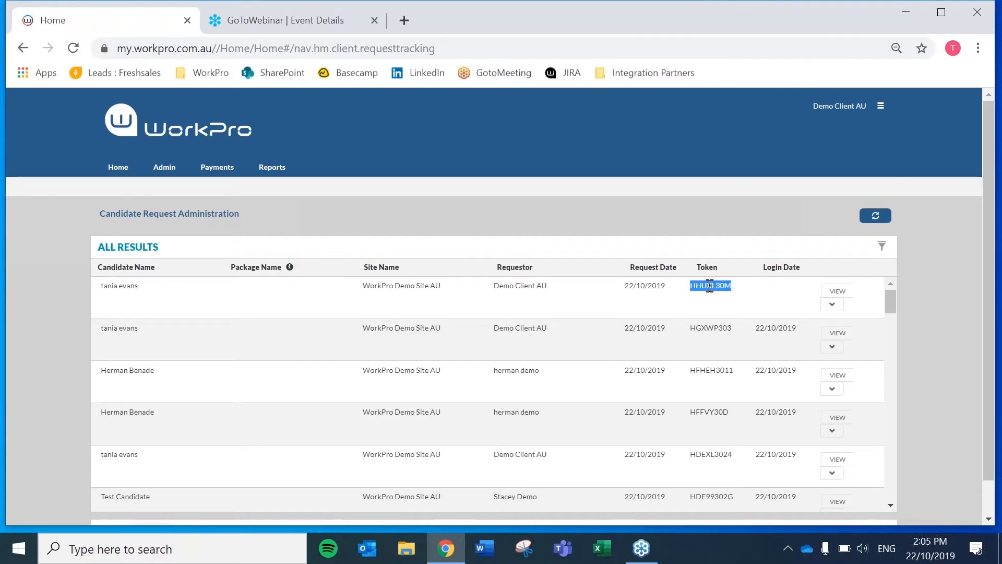
right_click(735, 294)
left_click(741, 295)
left_click(835, 292)
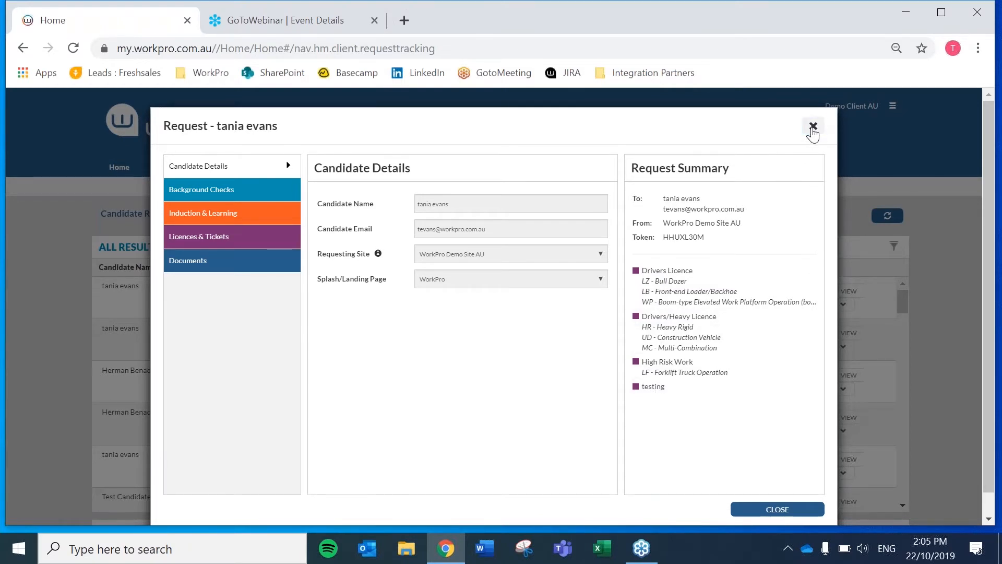
left_click(813, 127)
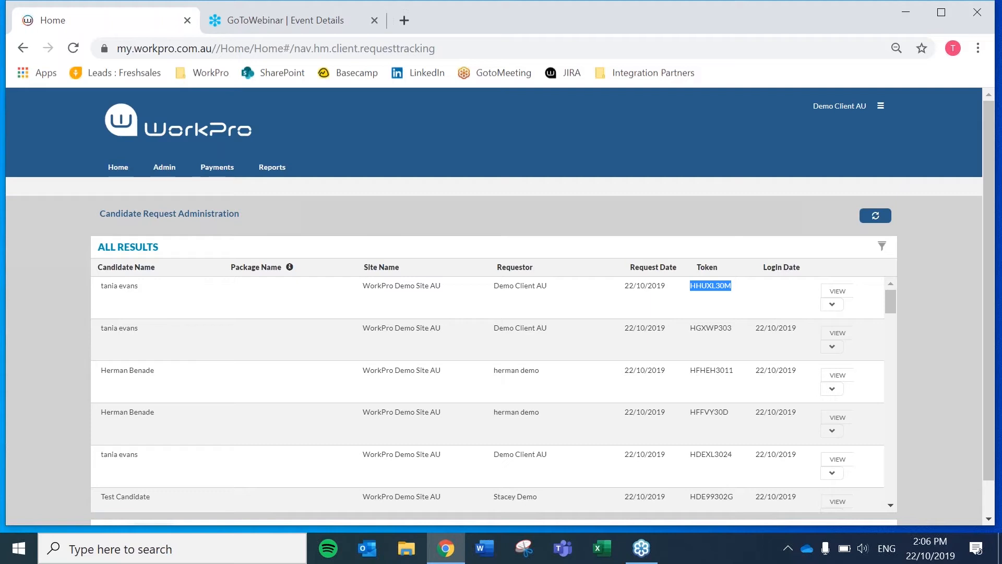
Log out of the client account and go to the sign-up form
left_click(880, 106)
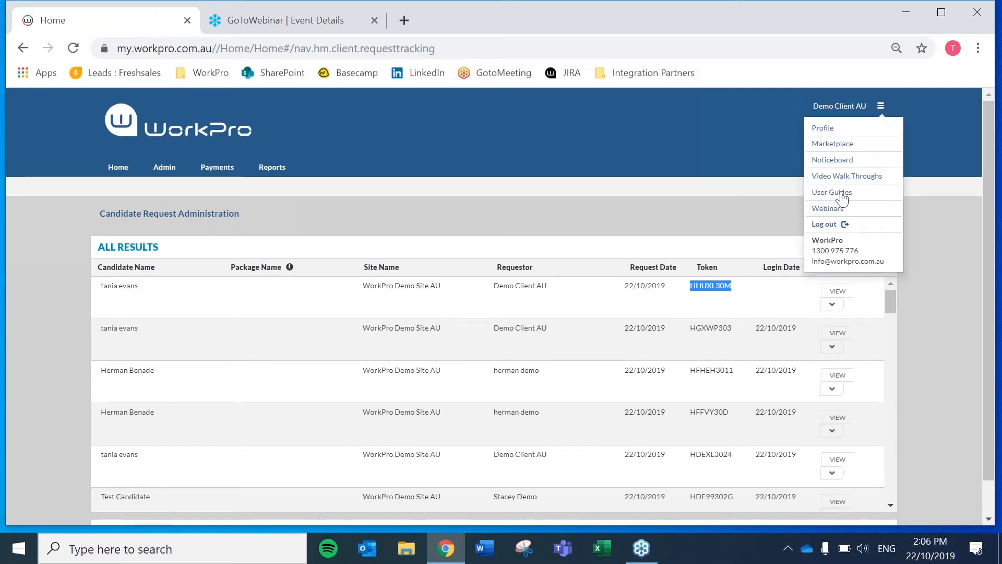
left_click(818, 230)
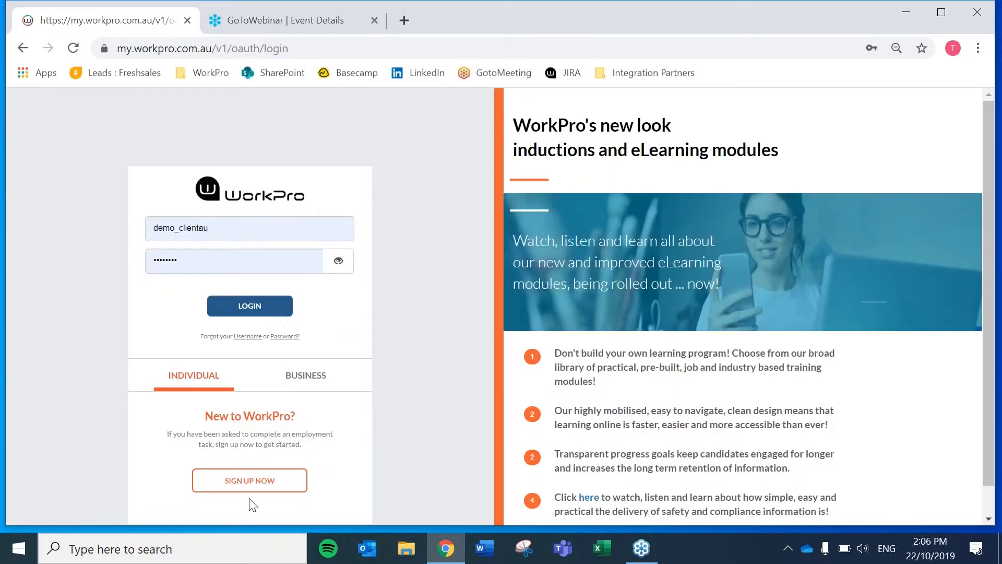
left_click(247, 481)
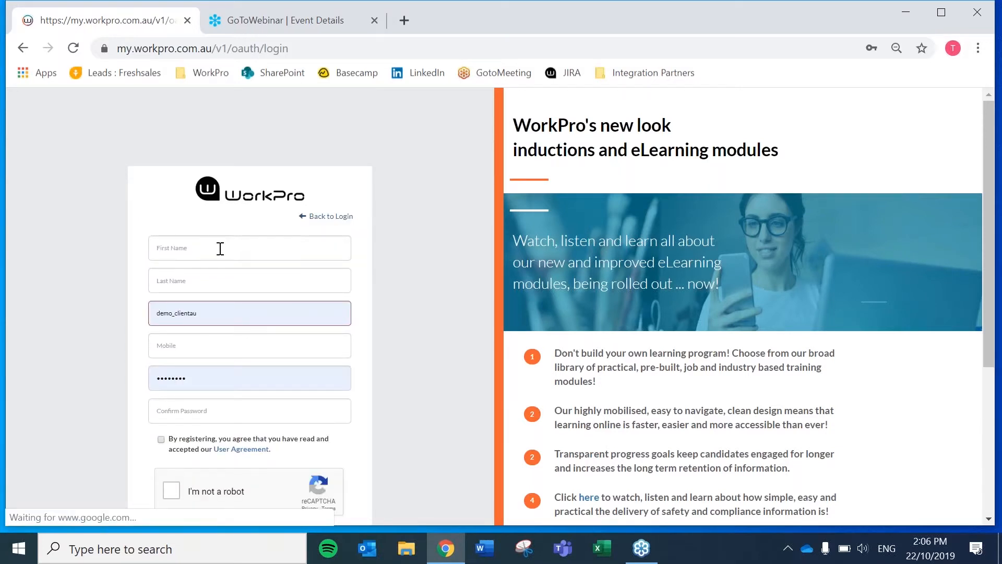
Enter the candidate's first and last name, e-mail (fixing a typo) and mobile number
type("testing")
key("Tab")
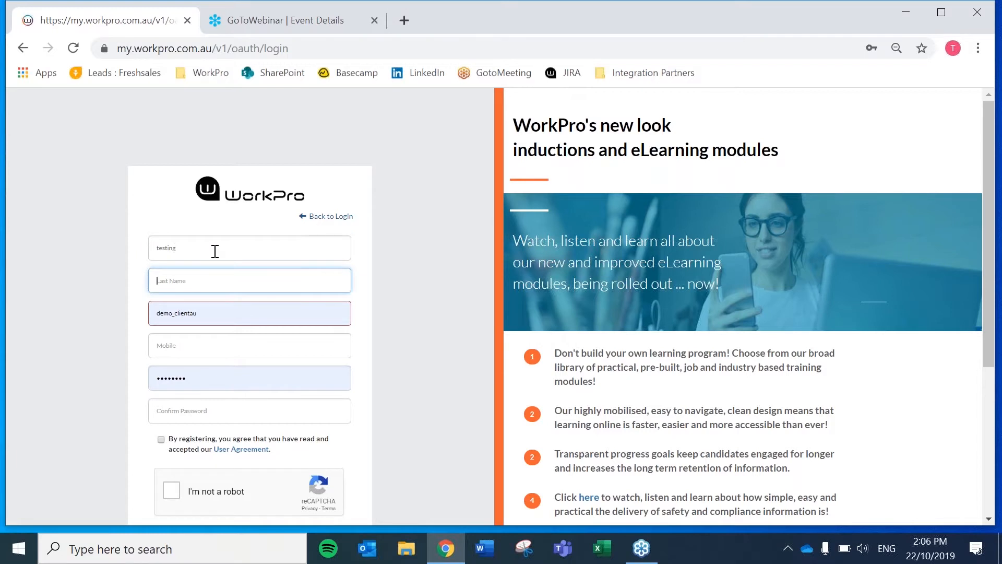
type("tony")
key("Tab")
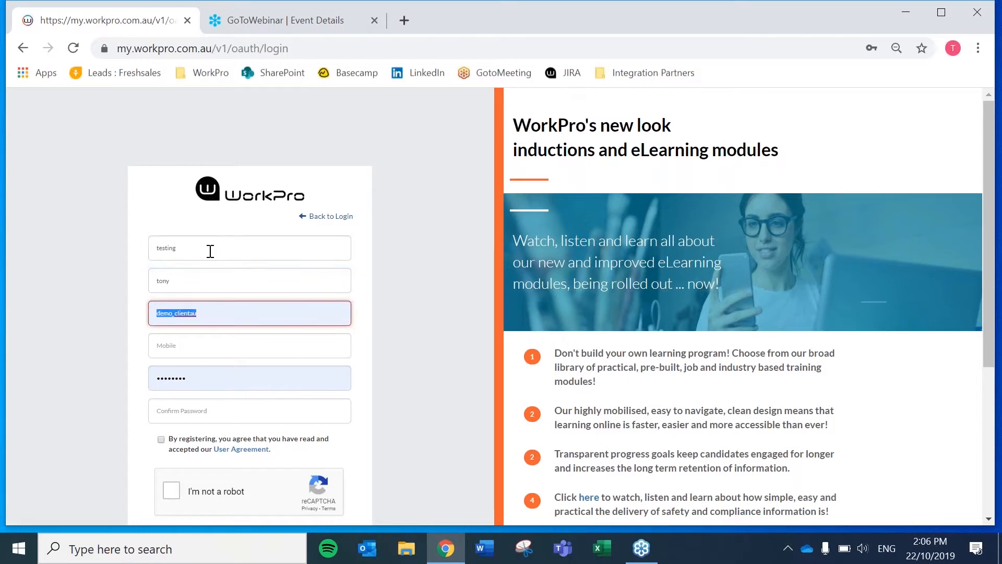
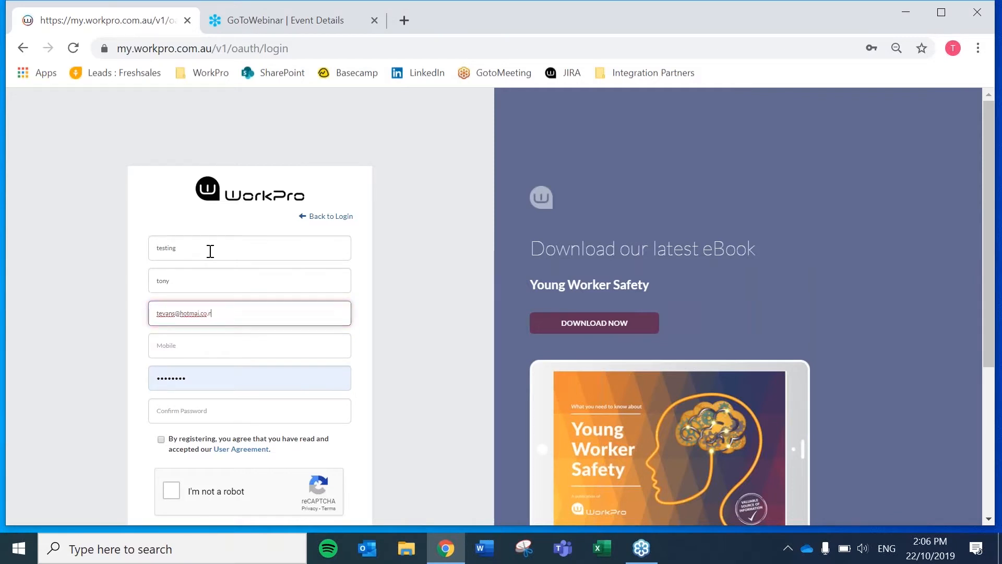
left_click(201, 315)
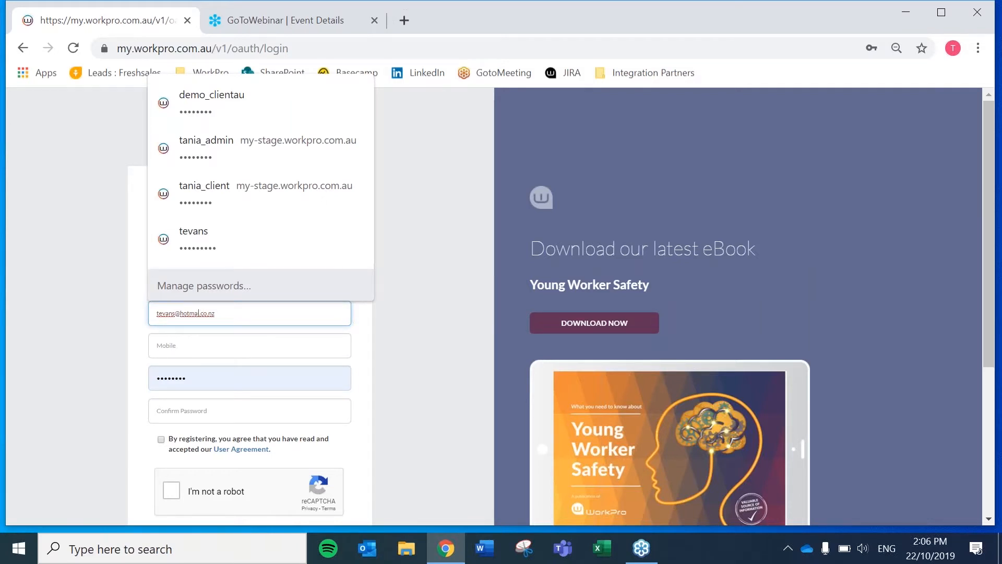
type("l")
left_click(194, 352)
type("09890987")
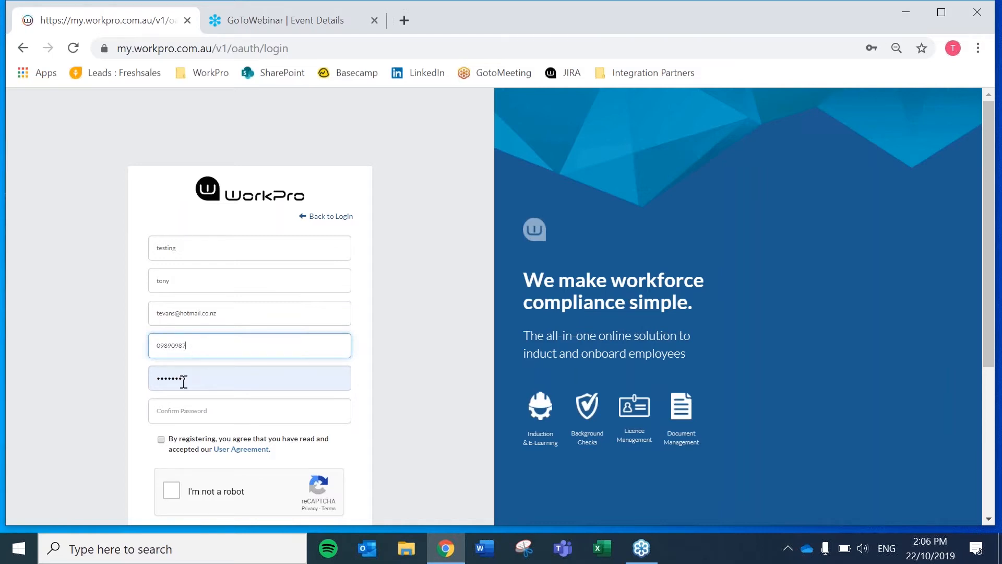
Set and confirm a password, accept the agreement and robot check, and submit sign-up
left_click_drag(184, 381, 129, 381)
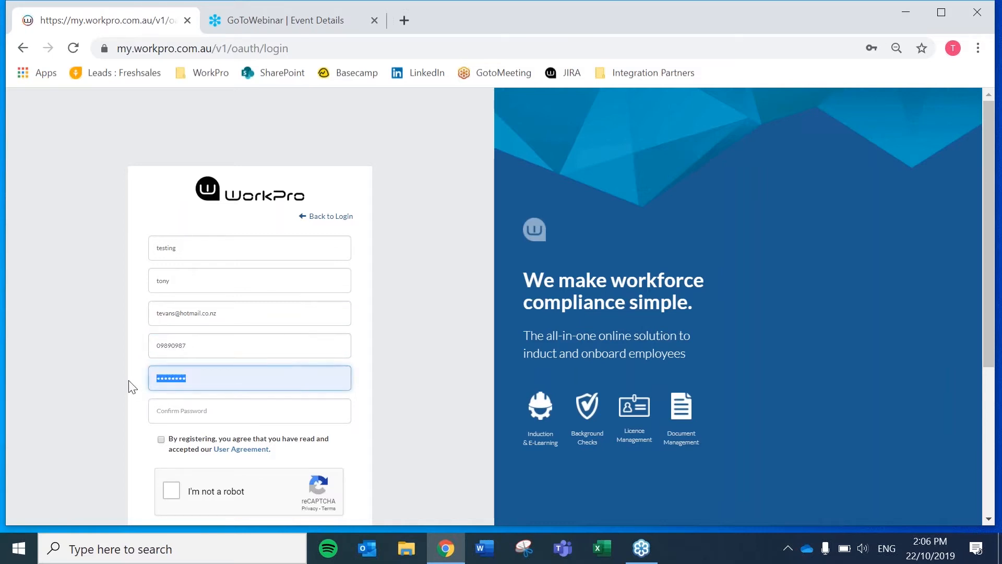
type("•••••••••")
key("Tab")
type("••••••")
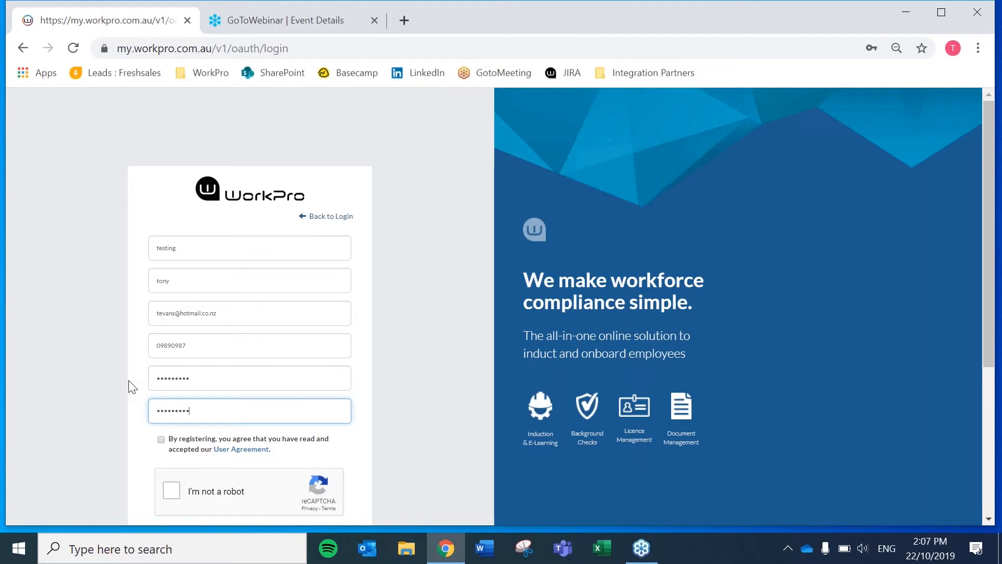
left_click(160, 438)
left_click(171, 489)
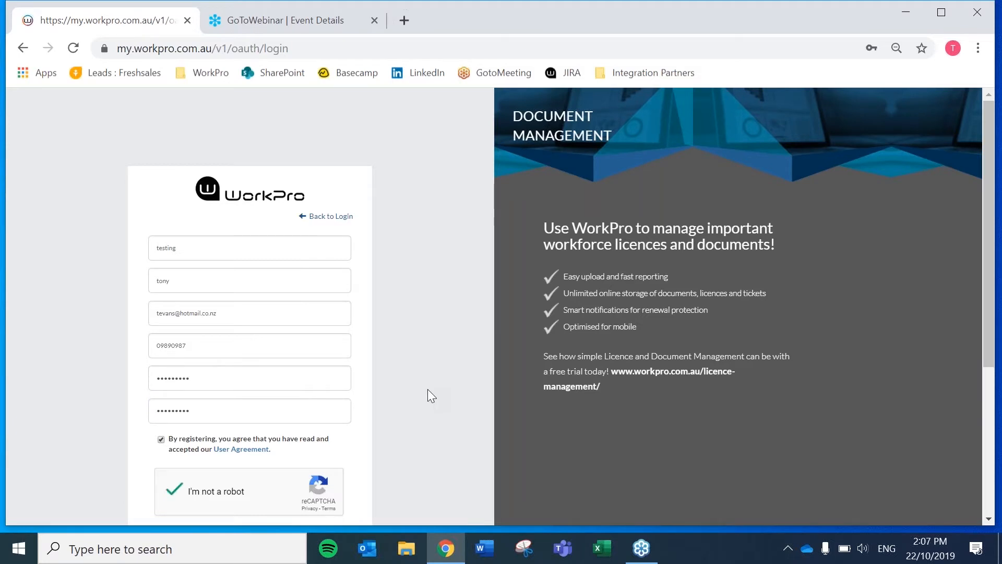
scroll(427, 389, "down", 5)
left_click(246, 311)
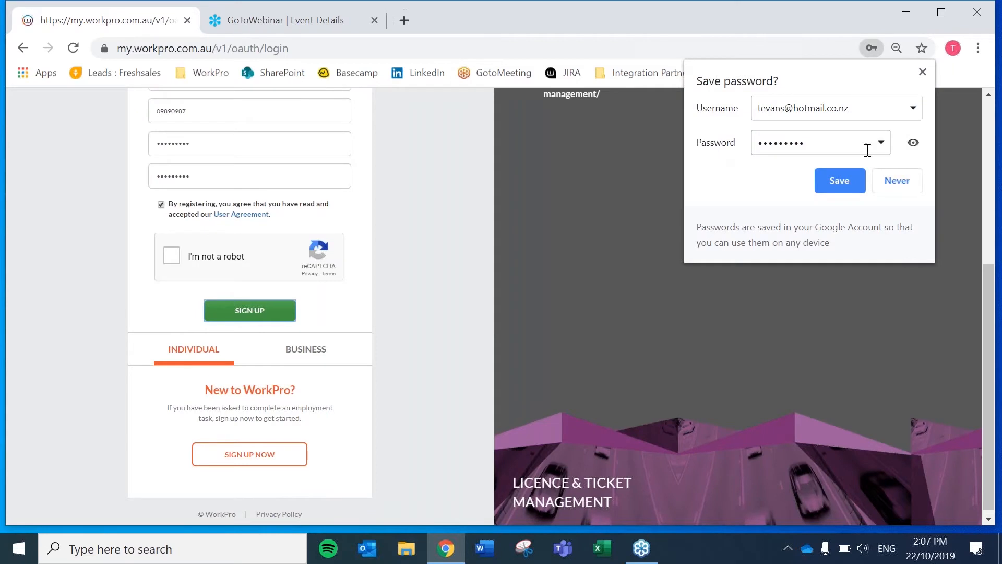
left_click(896, 181)
Replace the e-mail with a different address, redo the robot check and resubmit sign-up
scroll(419, 270, "up", 5)
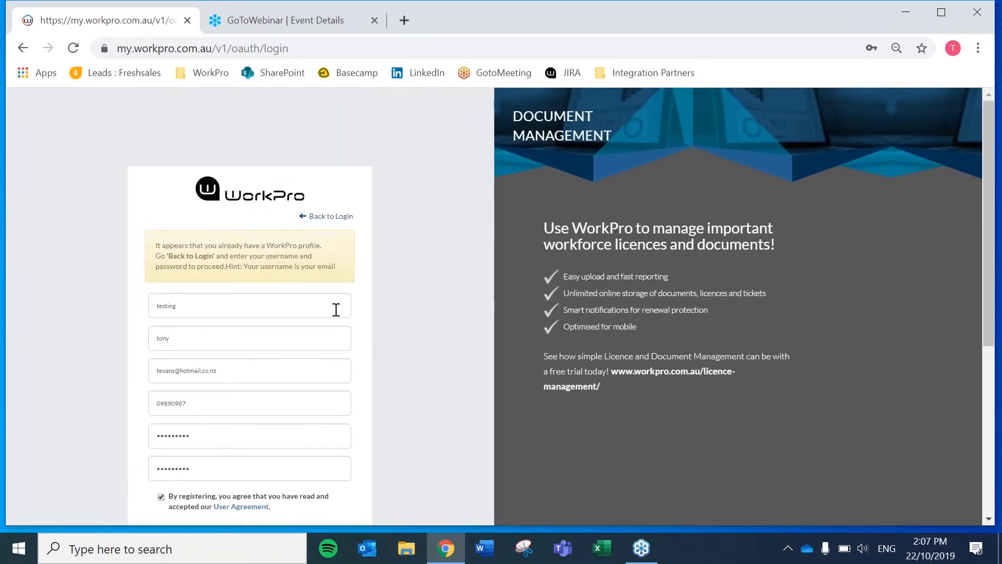
scroll(234, 304, "down", 1)
left_click_drag(228, 292, 148, 285)
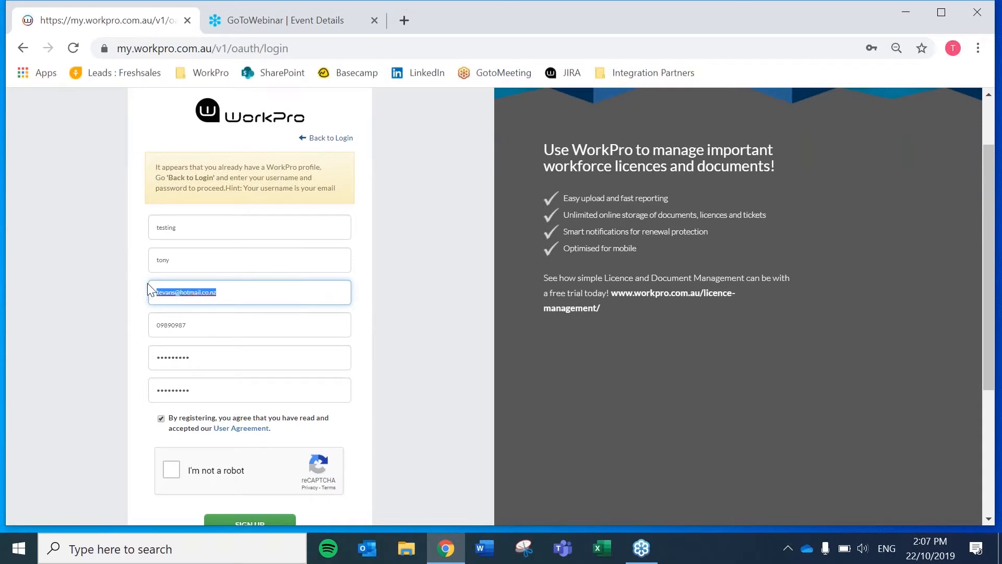
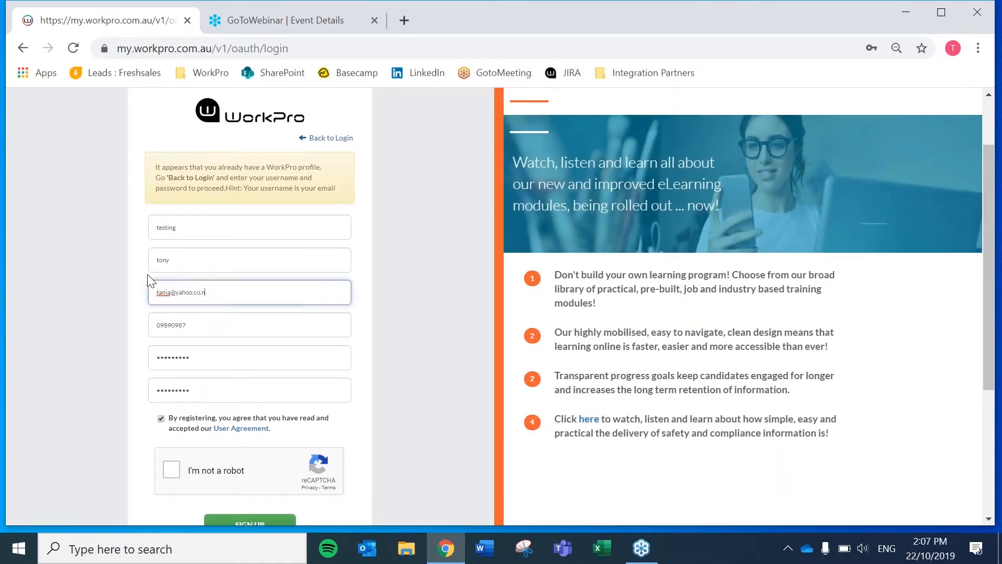
left_click(171, 469)
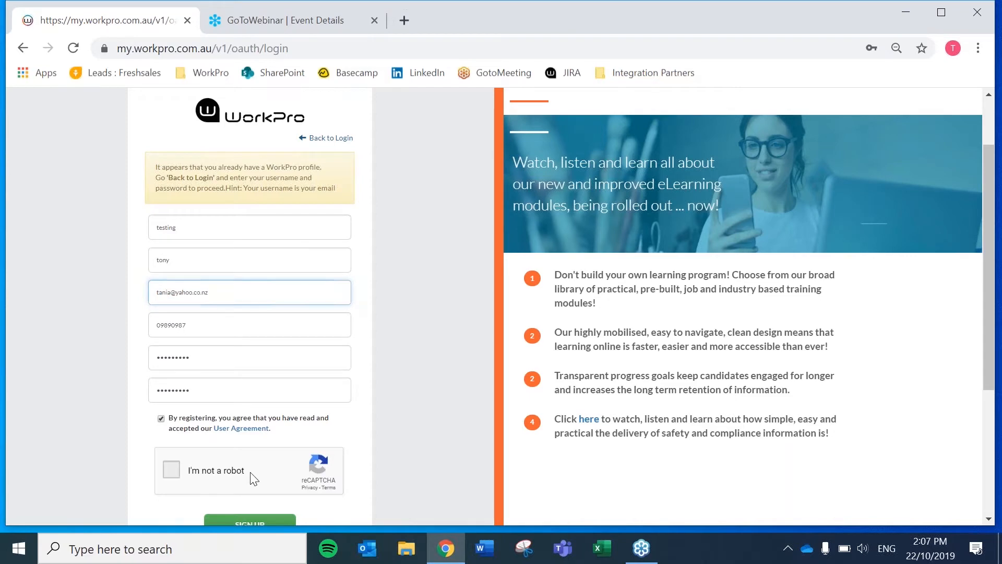
scroll(253, 476, "down", 1)
left_click(249, 446)
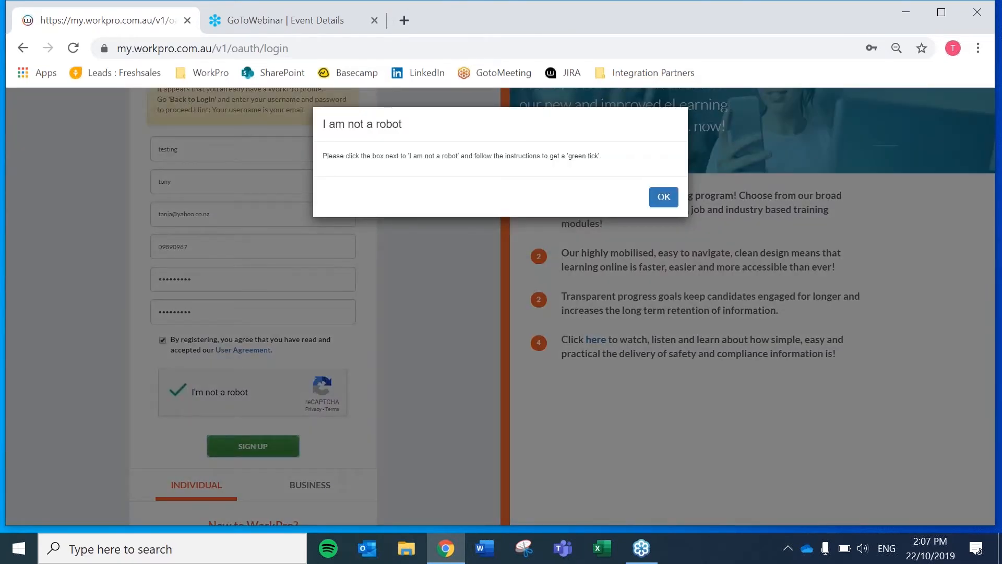
left_click(664, 198)
left_click(246, 448)
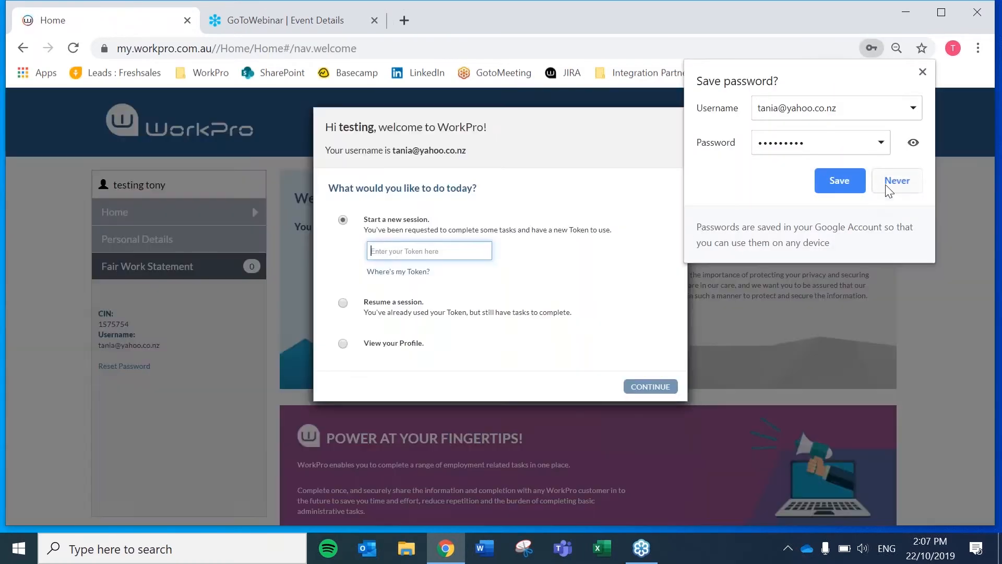
Paste the copied request token and start a new candidate session with it
left_click(896, 181)
left_click(424, 250)
right_click(424, 249)
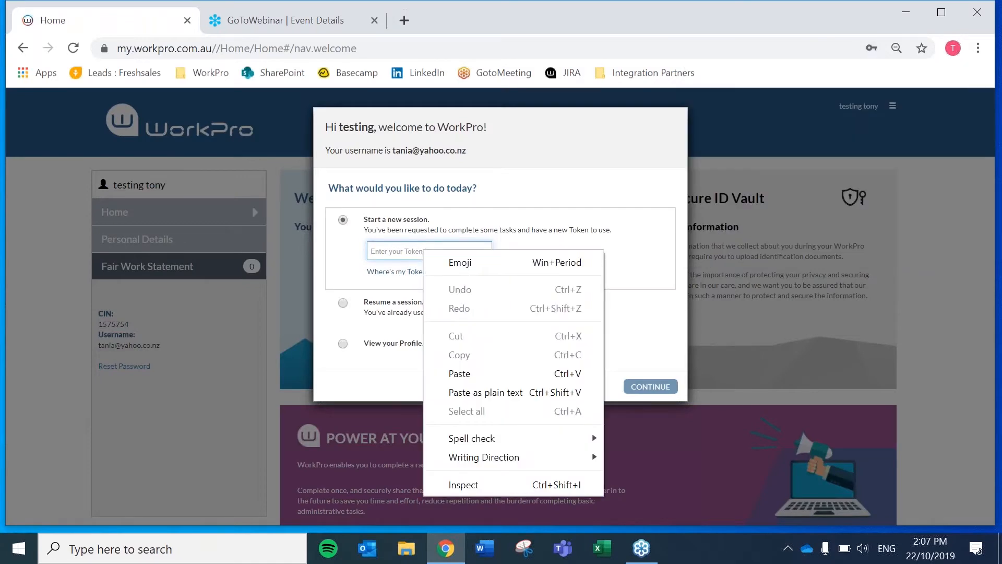
left_click(454, 373)
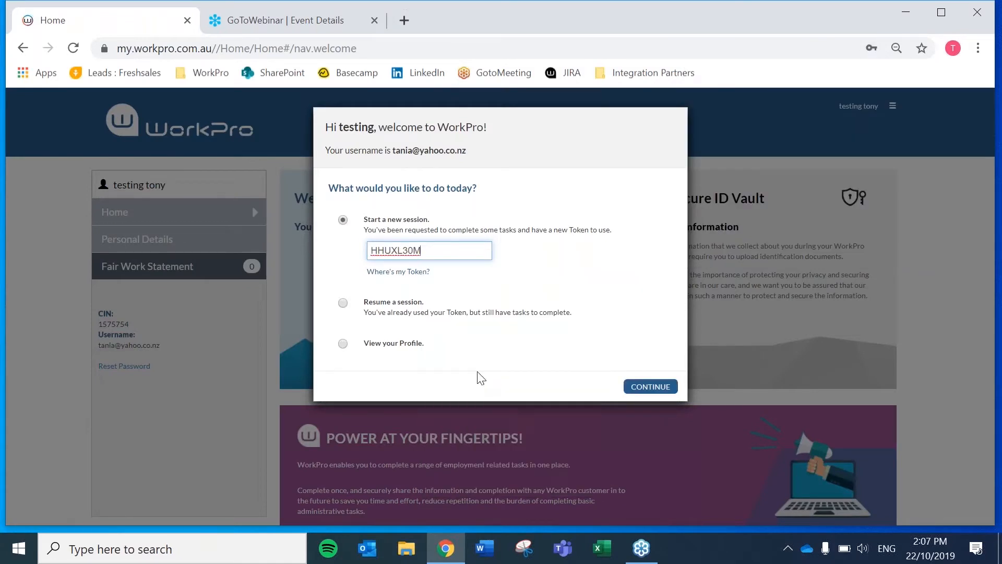
left_click(638, 388)
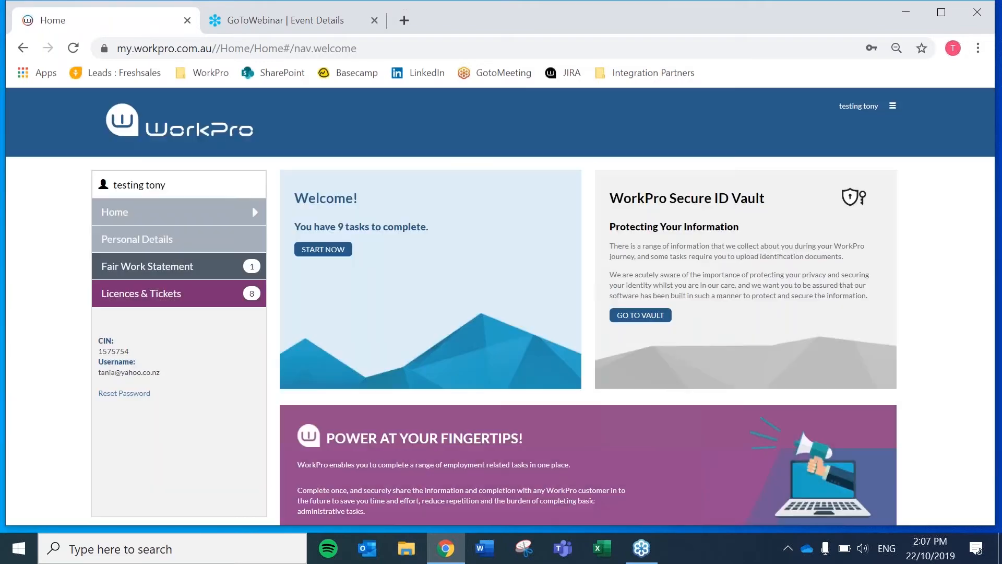
Read the Fair Work Information Statement and confirm it has been read
left_click(324, 250)
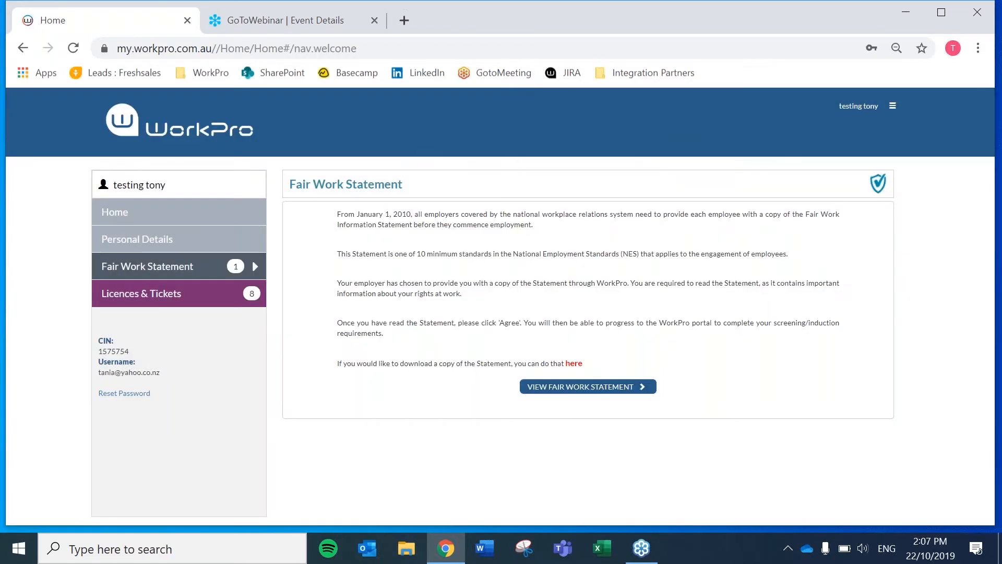
left_click(590, 389)
scroll(772, 407, "down", 10)
scroll(963, 459, "down", 2)
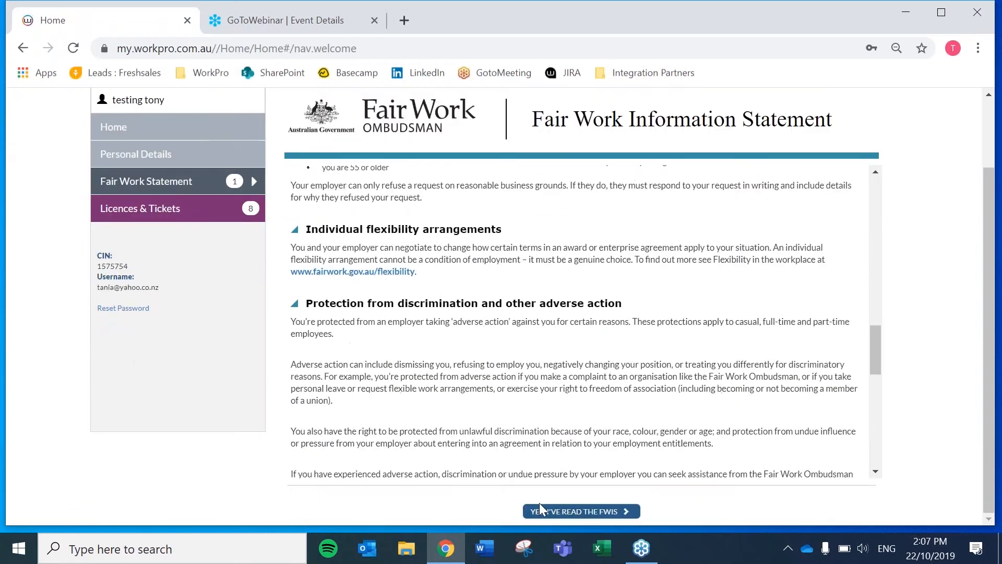
left_click(579, 510)
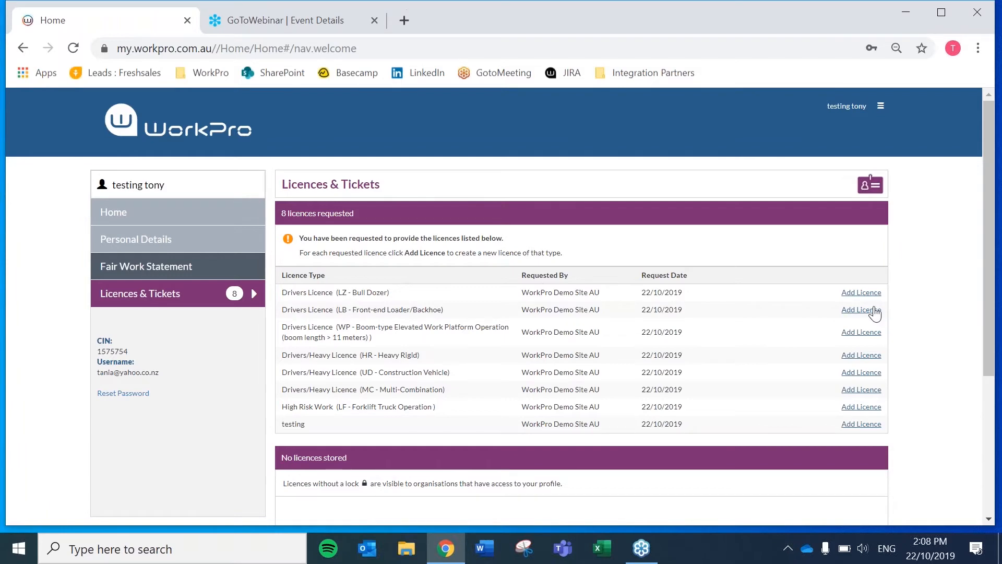
Add the LZ - Bull Dozer licence with its number, state NSW and expiry 27/05/2020
left_click(867, 292)
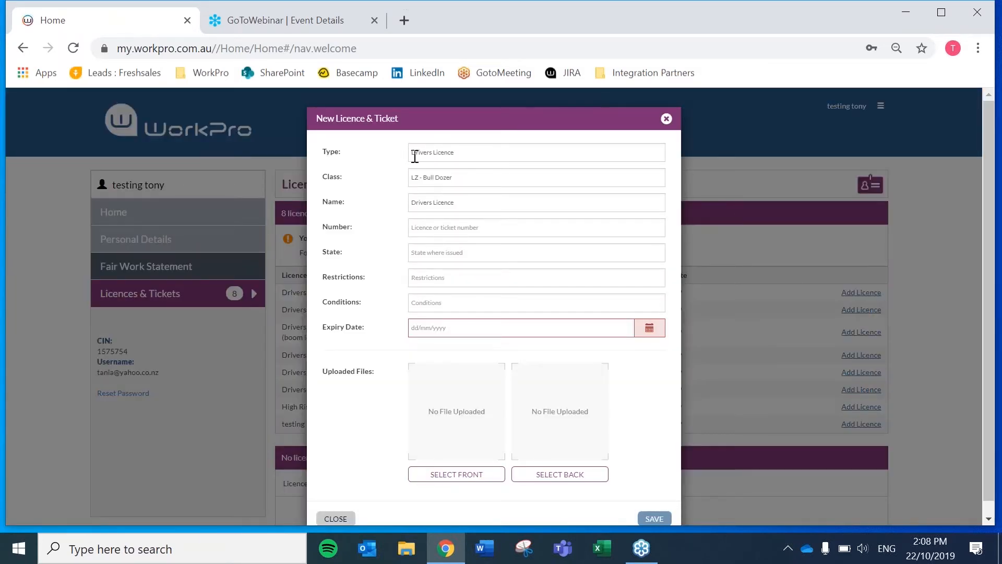
left_click(433, 224)
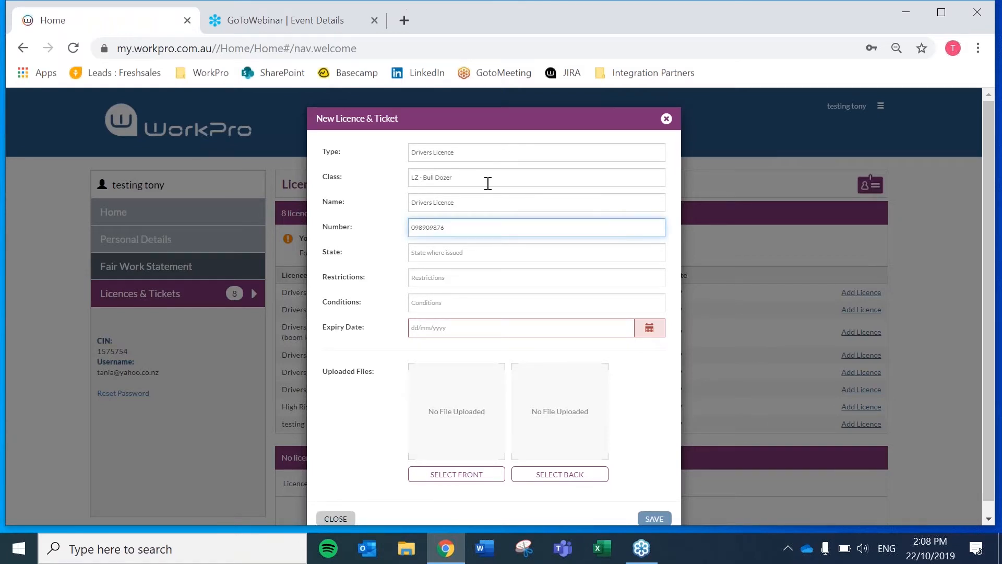
left_click(466, 254)
left_click(444, 287)
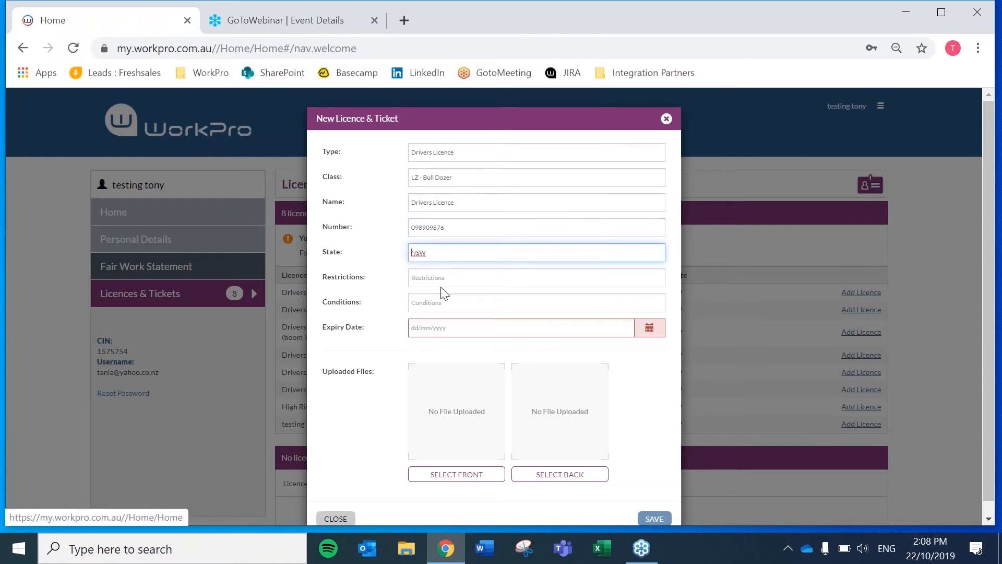
key("Tab")
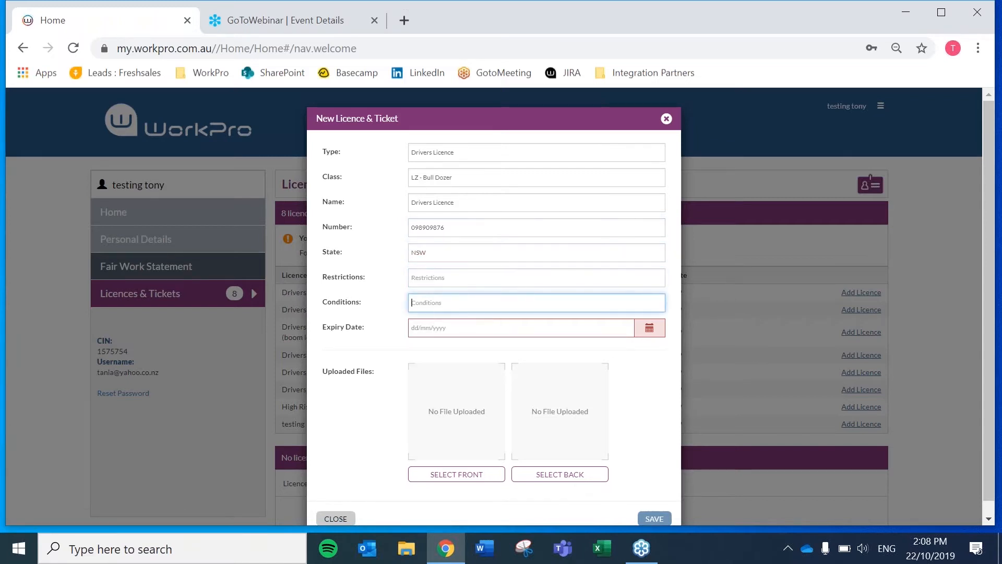
left_click(441, 329)
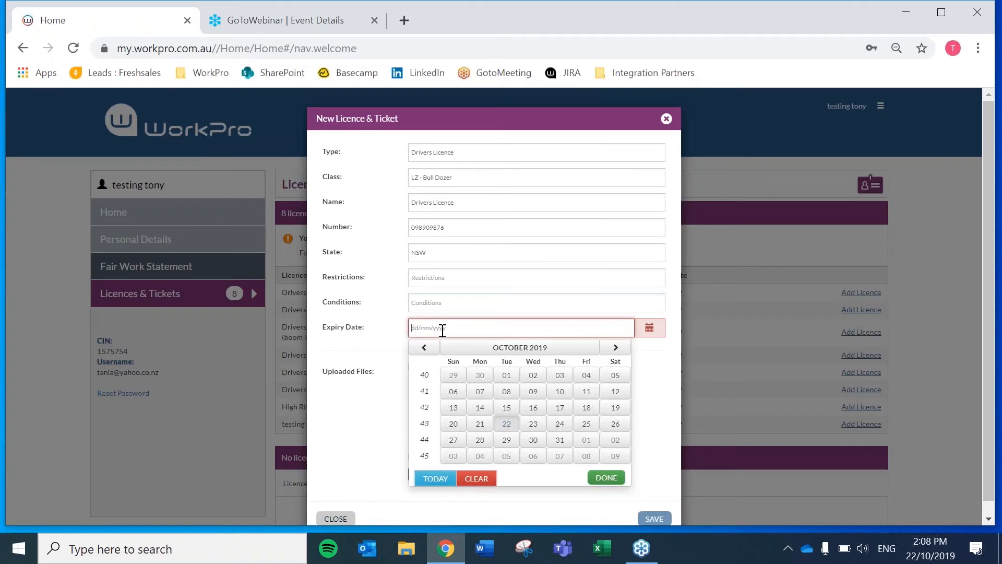
left_click(614, 348)
left_click(614, 348)
left_click(614, 348)
double_click(614, 348)
double_click(614, 348)
left_click(533, 439)
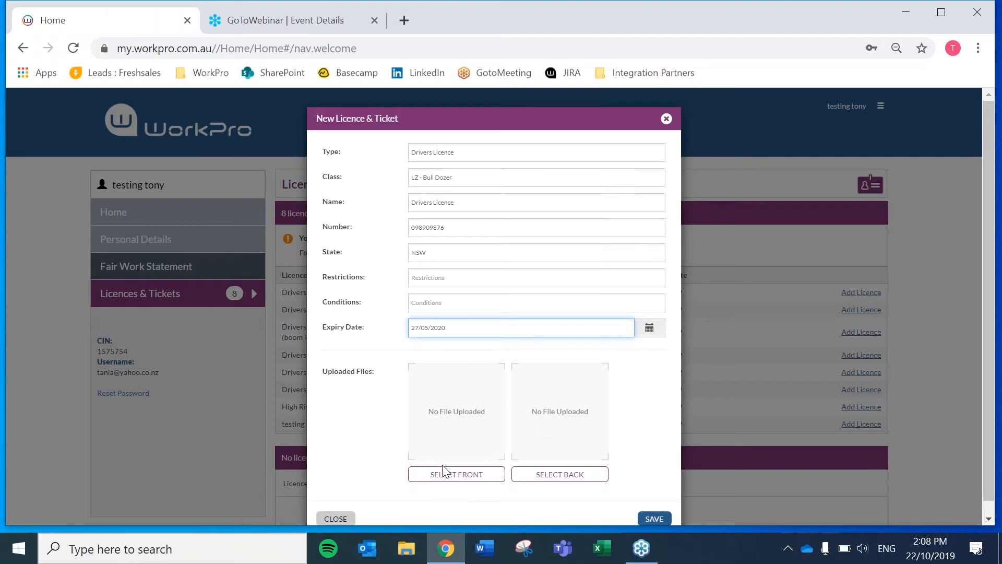
Upload the workpro logo as the licence front and the PC image as the back
left_click(456, 474)
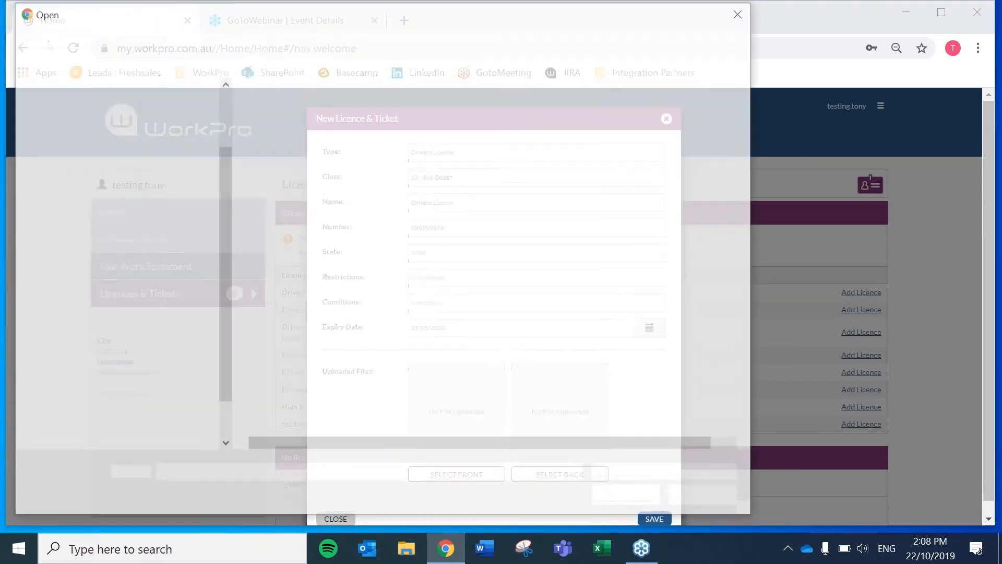
scroll(325, 308, "down", 10)
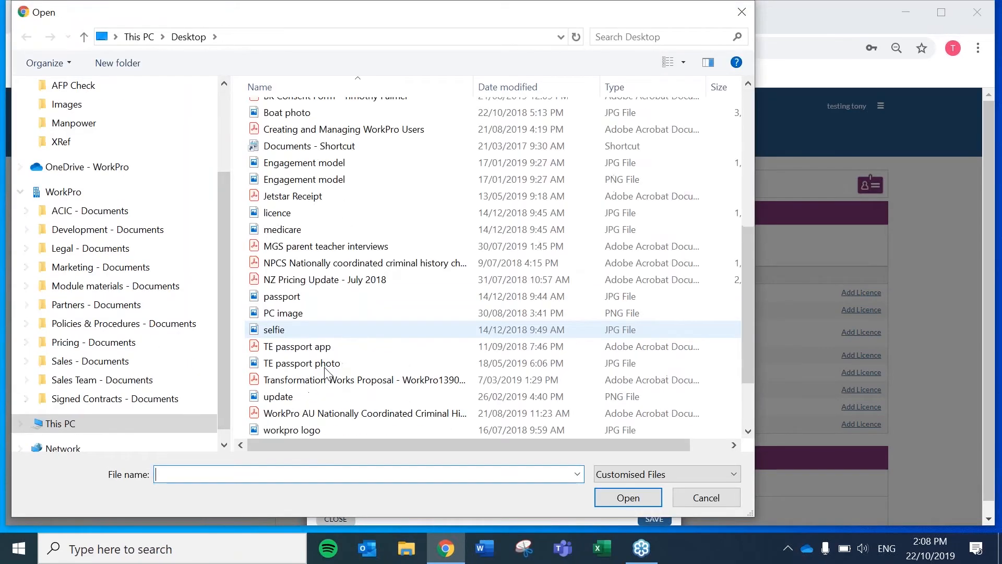
left_click(292, 430)
left_click(616, 497)
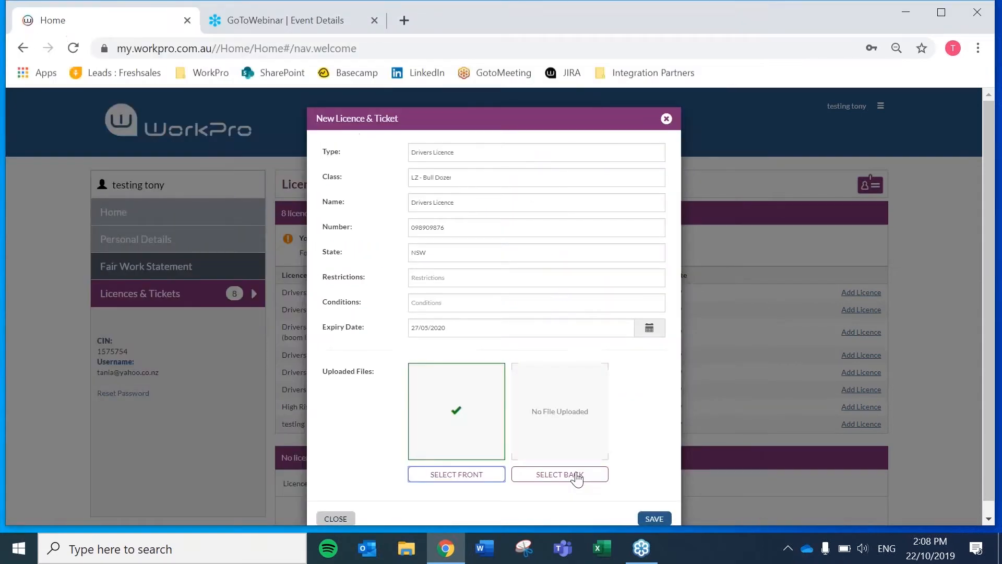
left_click(574, 480)
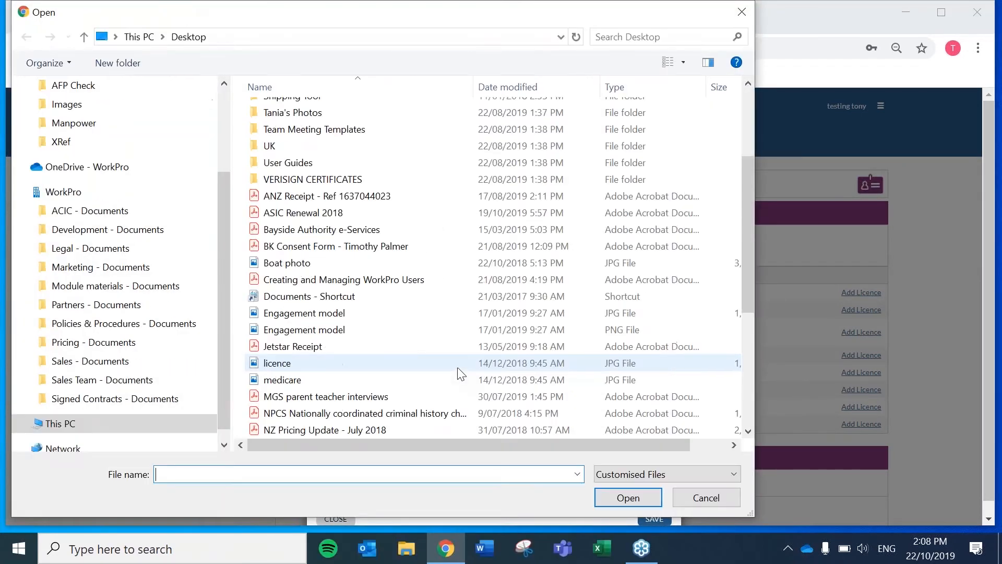
scroll(461, 373, "down", 1)
left_click(277, 413)
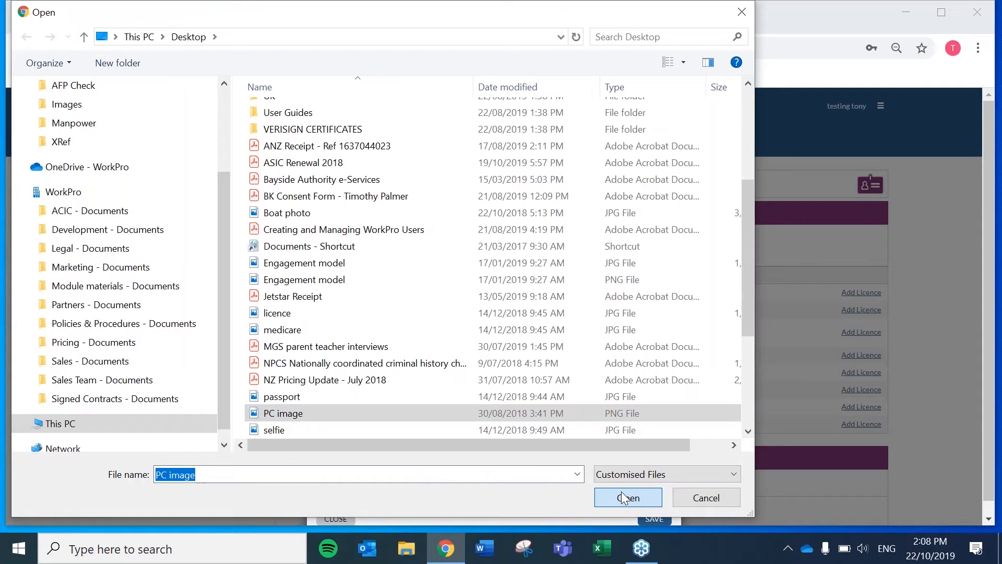
double_click(585, 420)
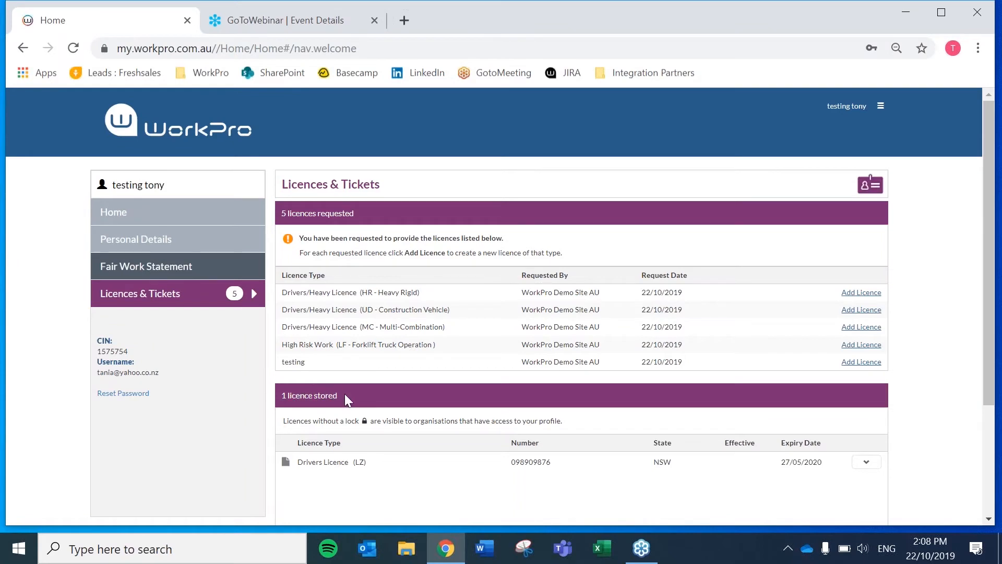
Check the stored Drivers Licence row, then log out of the candidate account
scroll(390, 423, "down", 1)
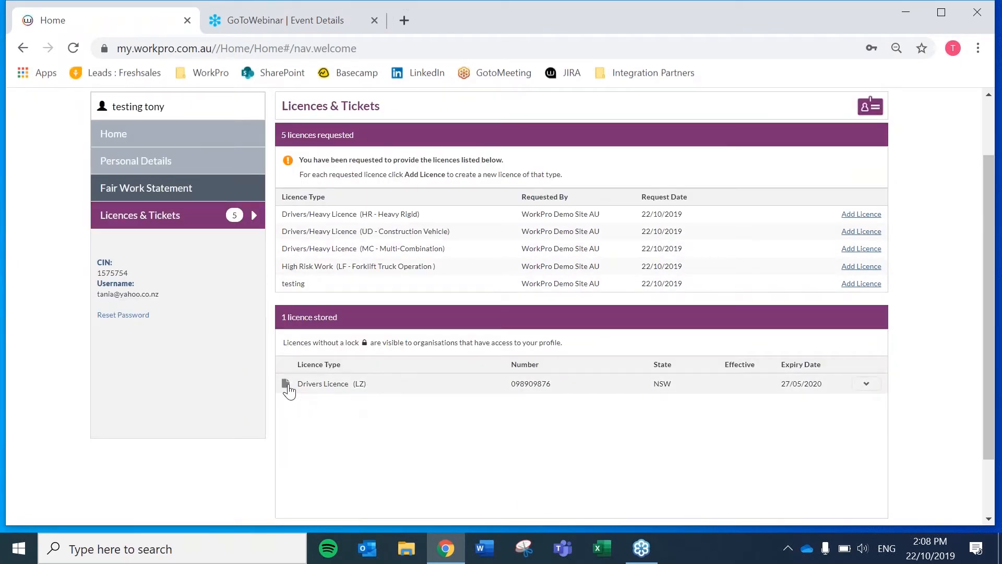
mouse_move(289, 390)
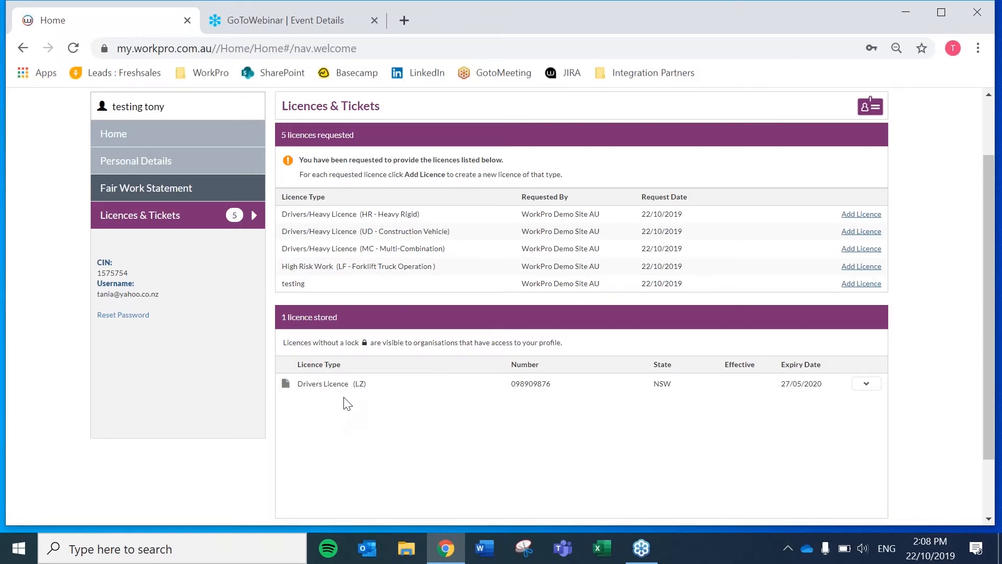
scroll(345, 403, "up", 2)
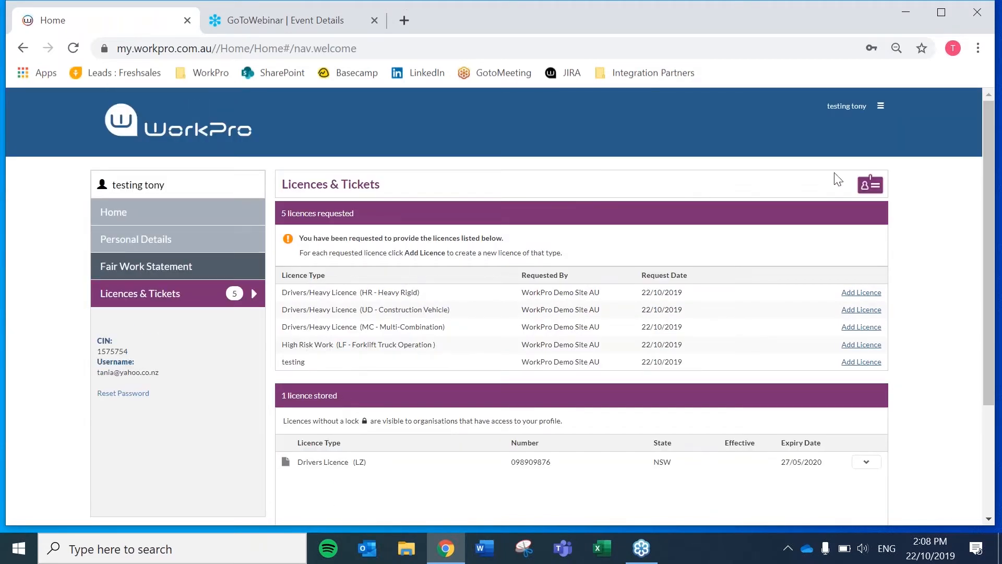
left_click(880, 106)
left_click(824, 209)
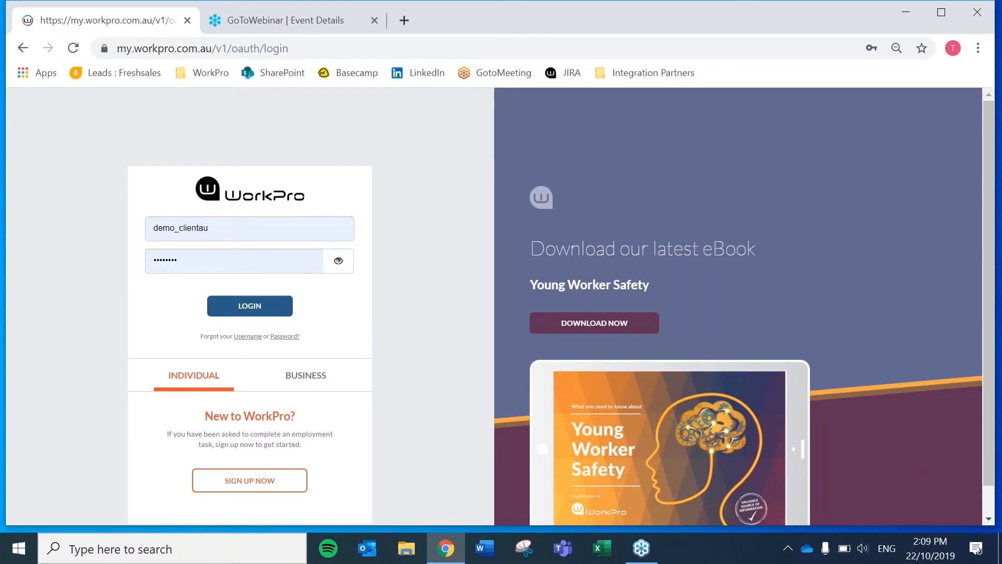
Sign in as the client and switch the candidate search from CIN to last name
left_click(254, 310)
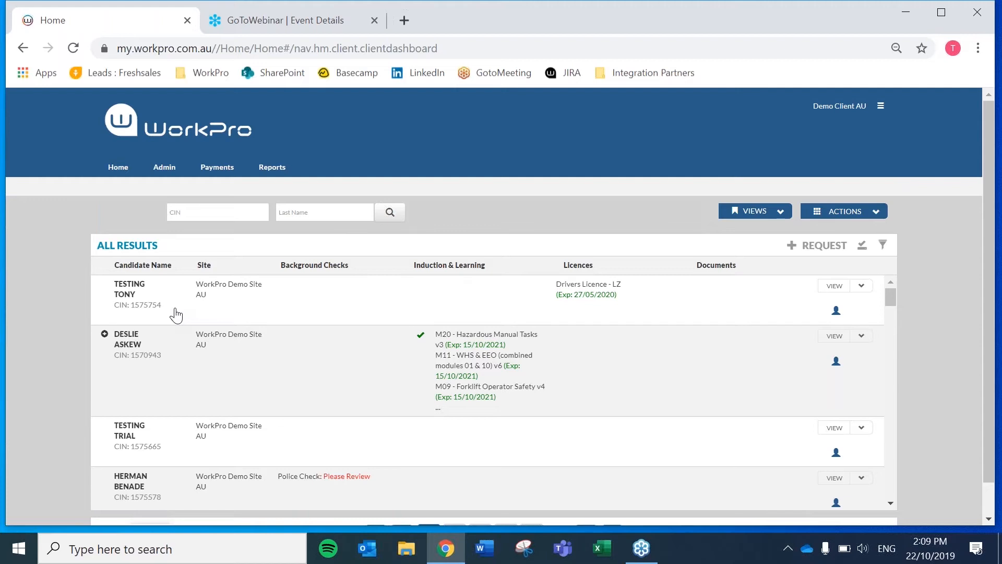
left_click(186, 213)
left_click(310, 214)
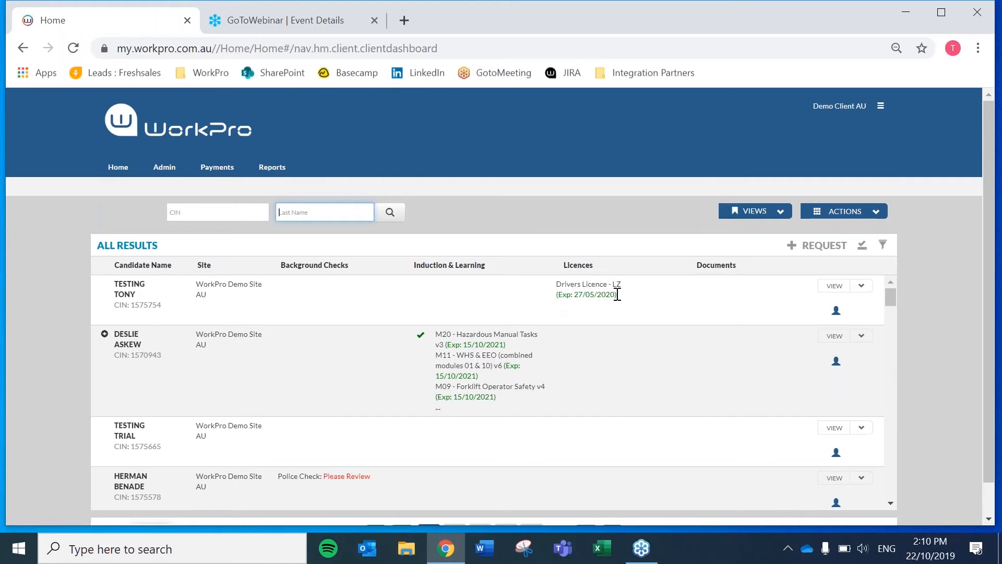
Open the test candidate's Licences & Tickets tab and inspect the stored Drivers Licence record
left_click(835, 285)
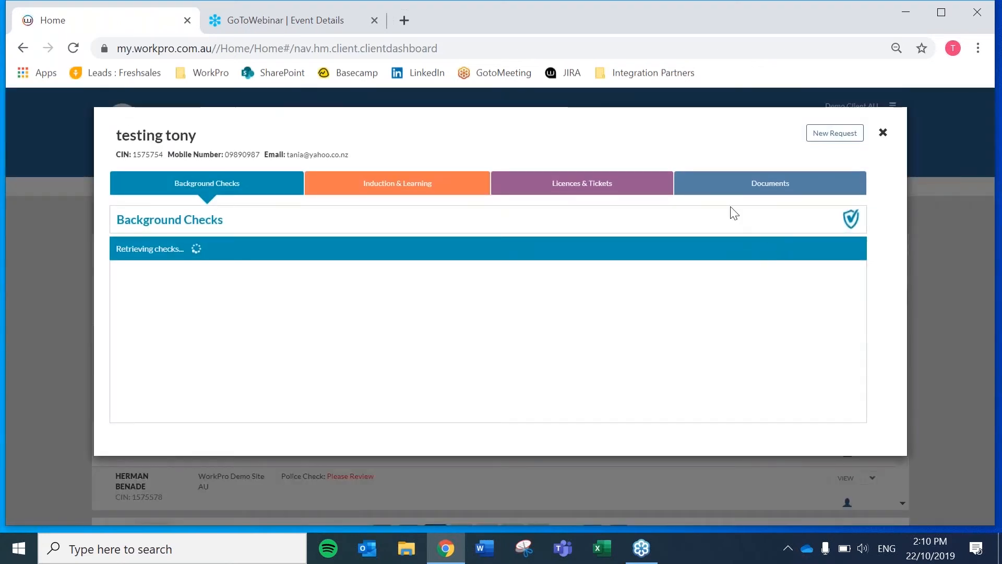
left_click(582, 193)
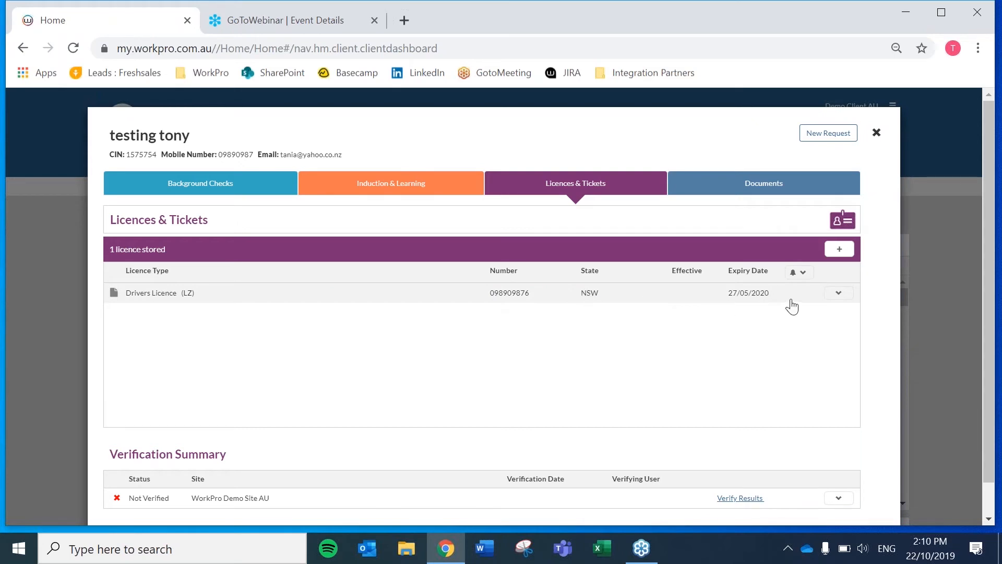
left_click(170, 296)
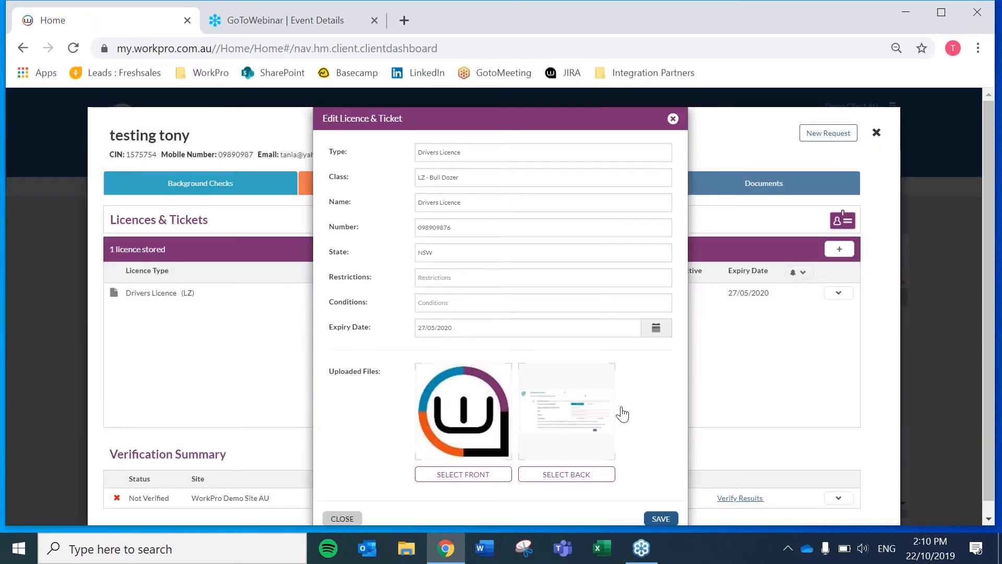
left_click(673, 118)
scroll(742, 470, "down", 1)
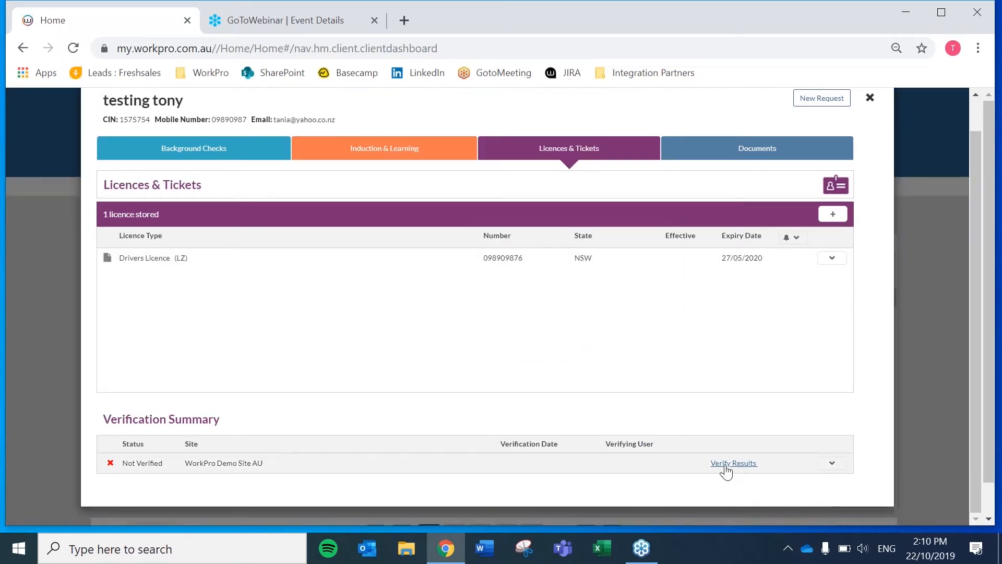
left_click(726, 466)
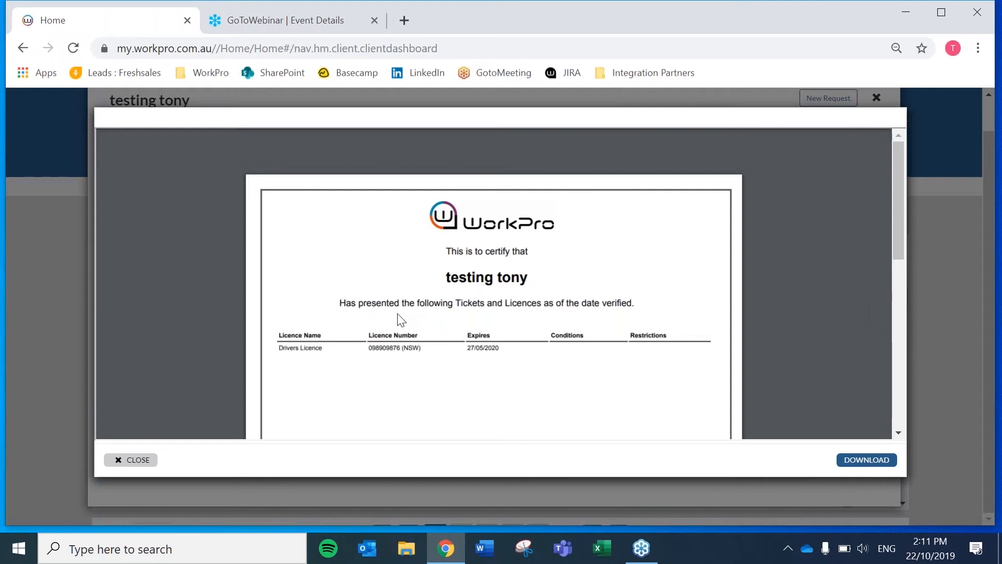
scroll(424, 306, "down", 10)
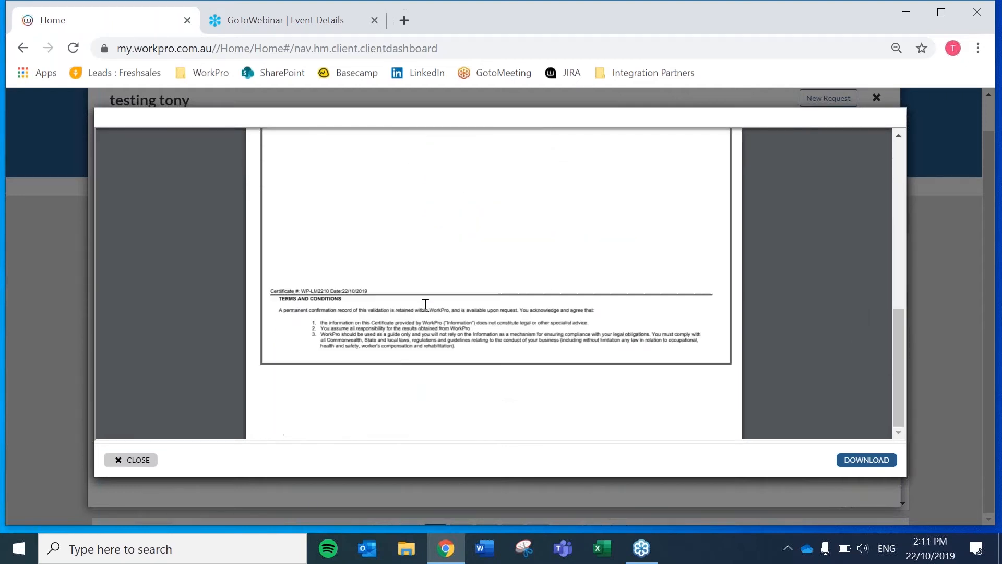
scroll(424, 305, "up", 10)
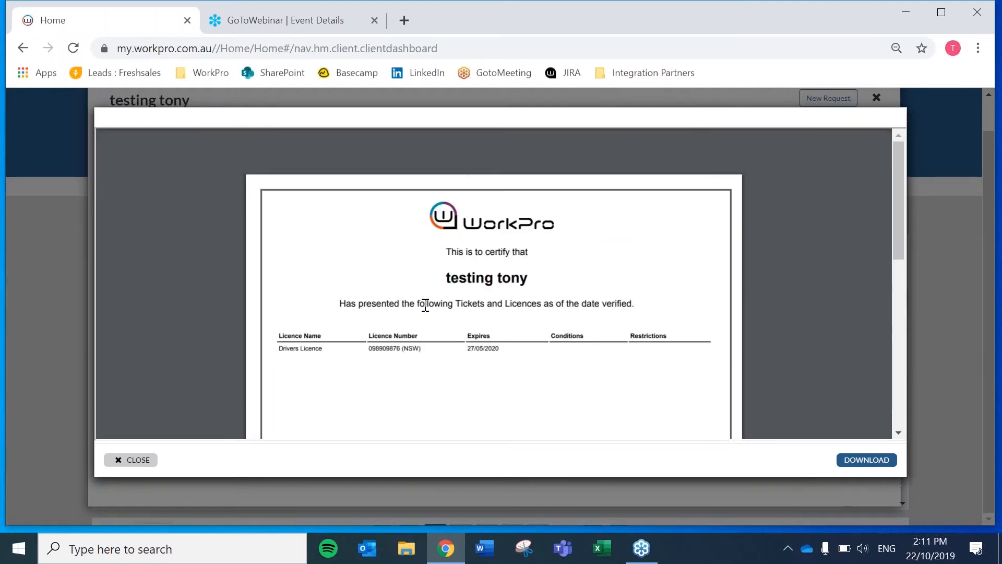
scroll(425, 305, "down", 10)
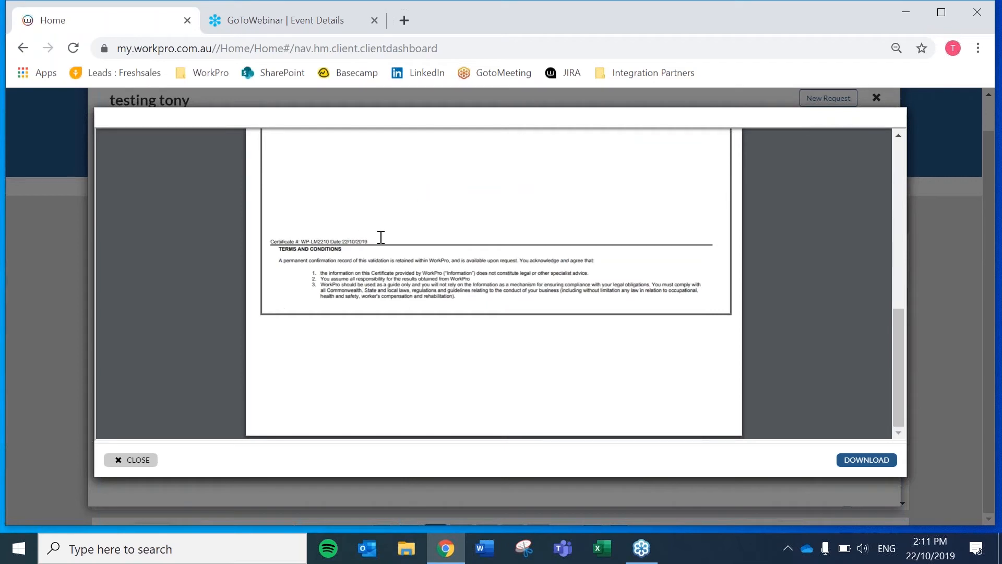
scroll(526, 269, "up", 10)
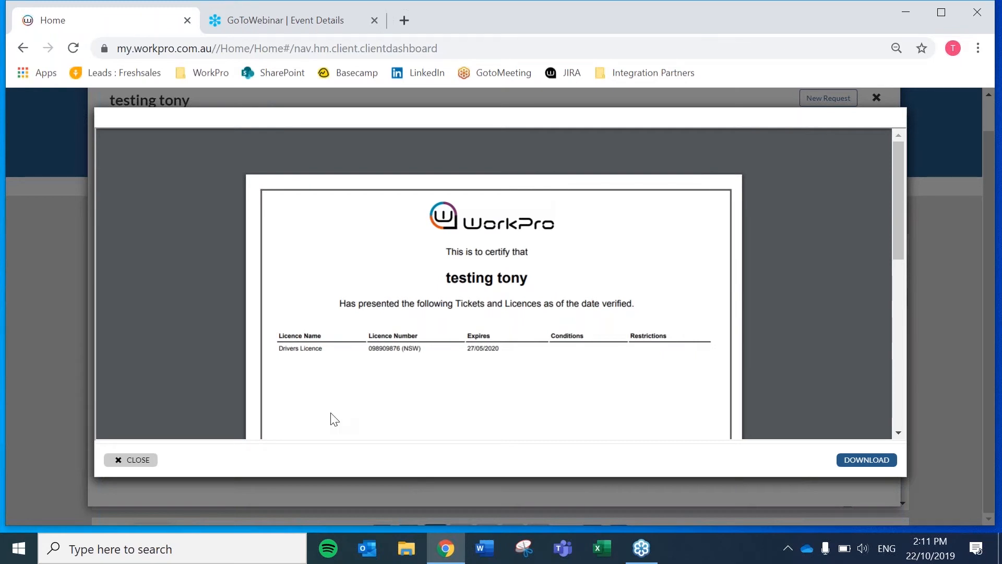
left_click(147, 464)
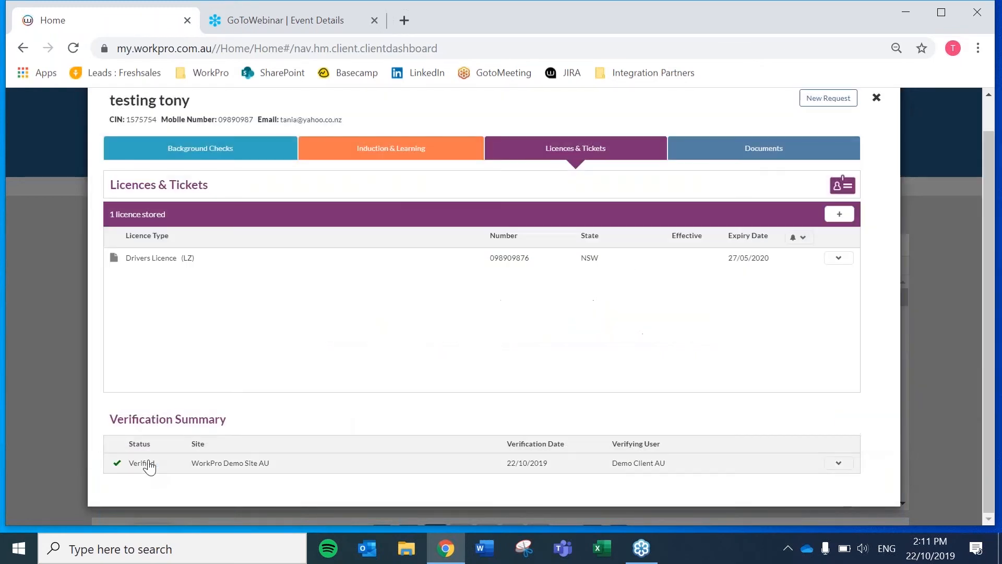
scroll(481, 293, "up", 1)
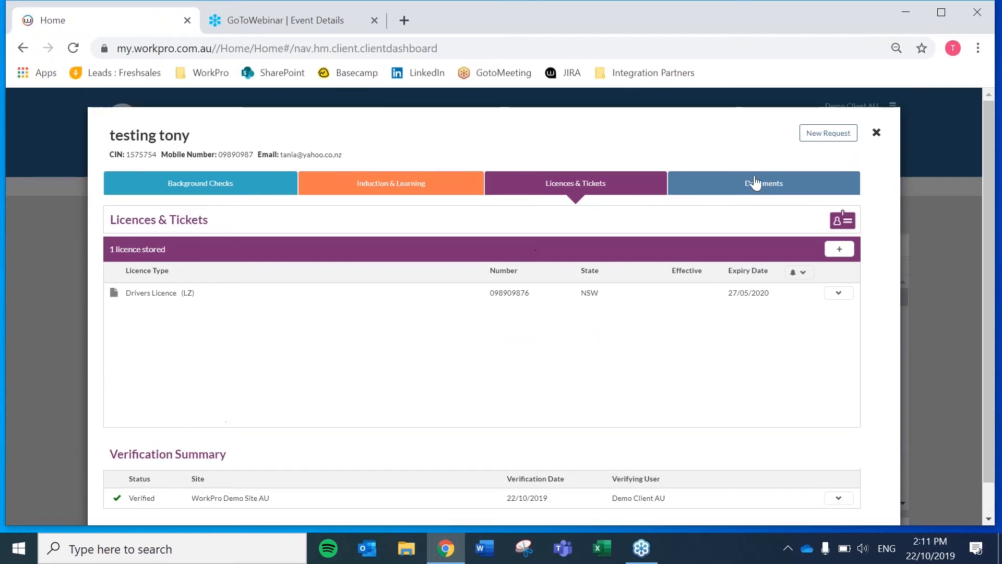
left_click(877, 133)
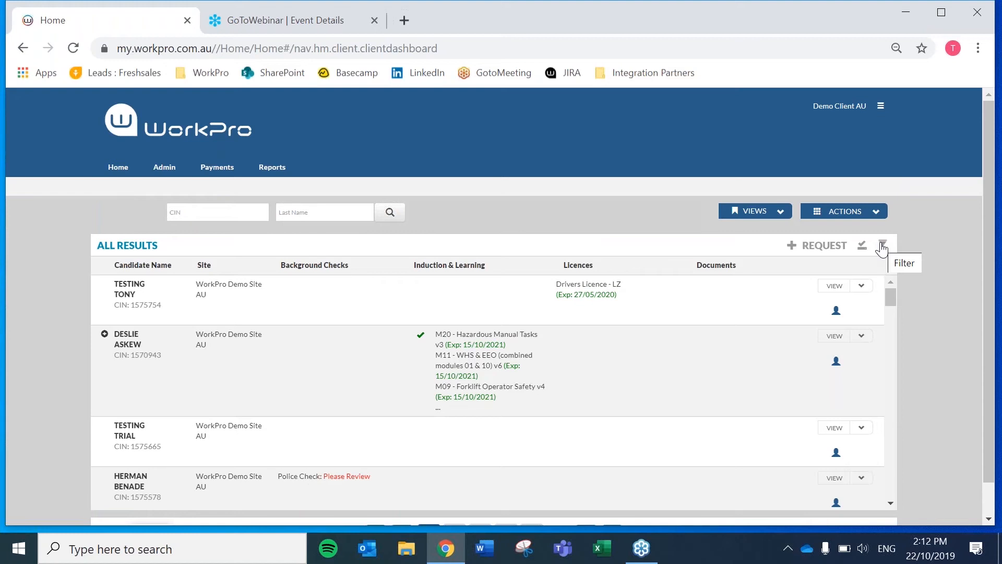
left_click(861, 286)
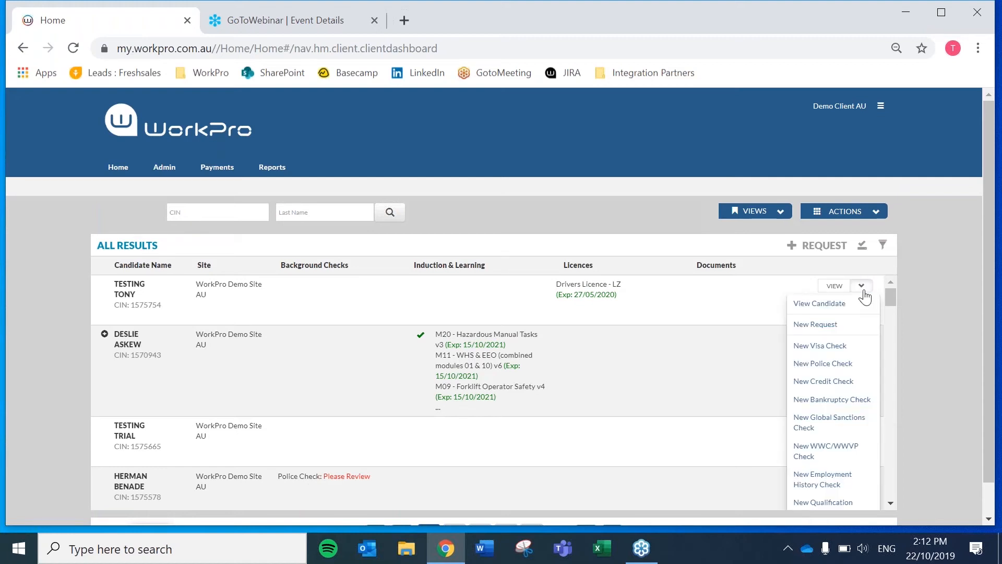
left_click(862, 288)
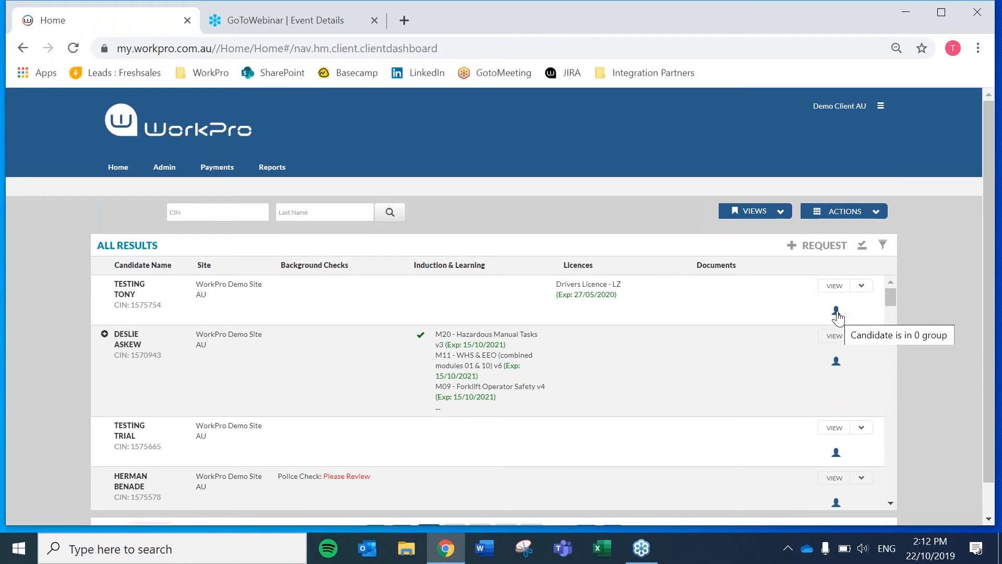
left_click(882, 245)
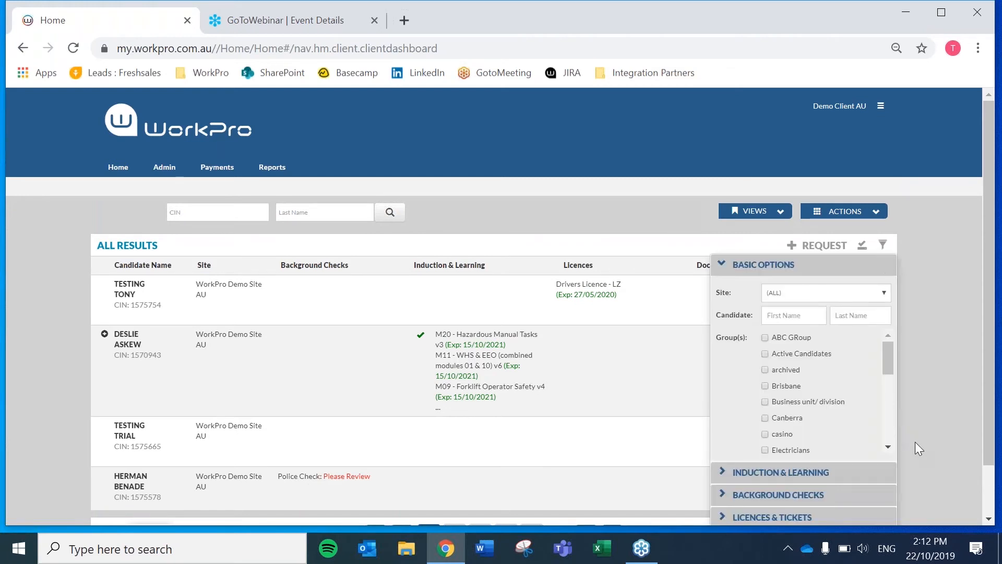
scroll(856, 449, "down", 2)
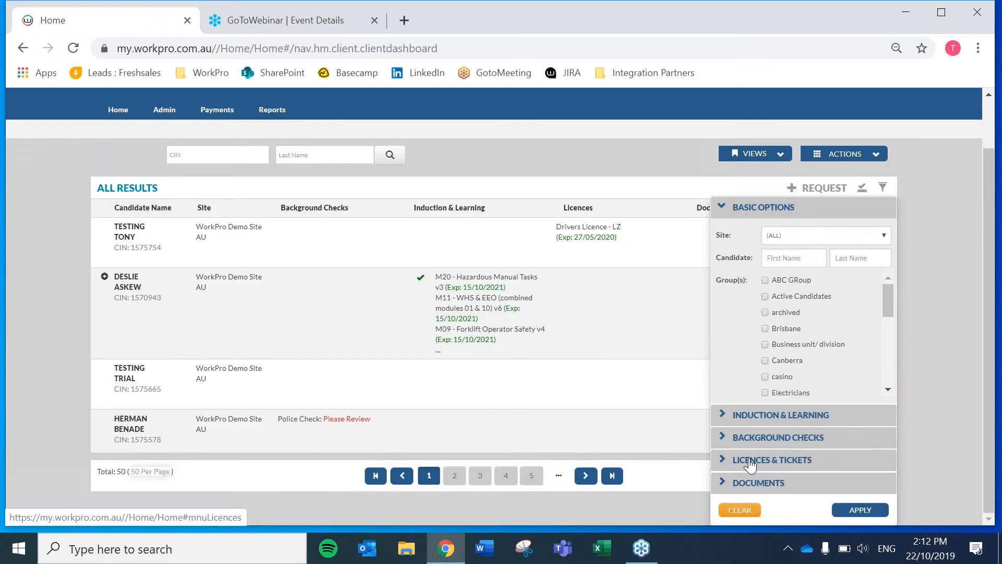
left_click(796, 458)
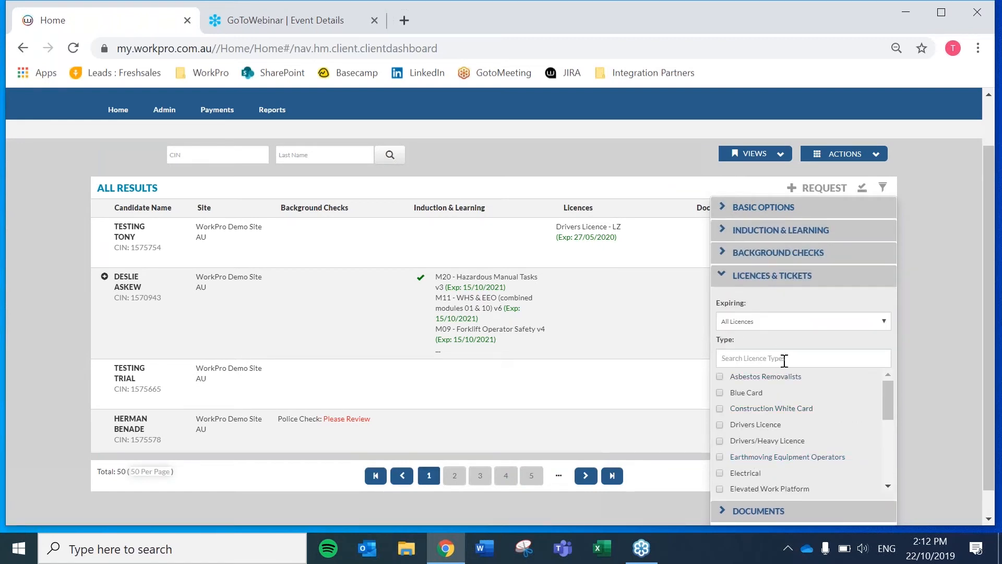
left_click(781, 321)
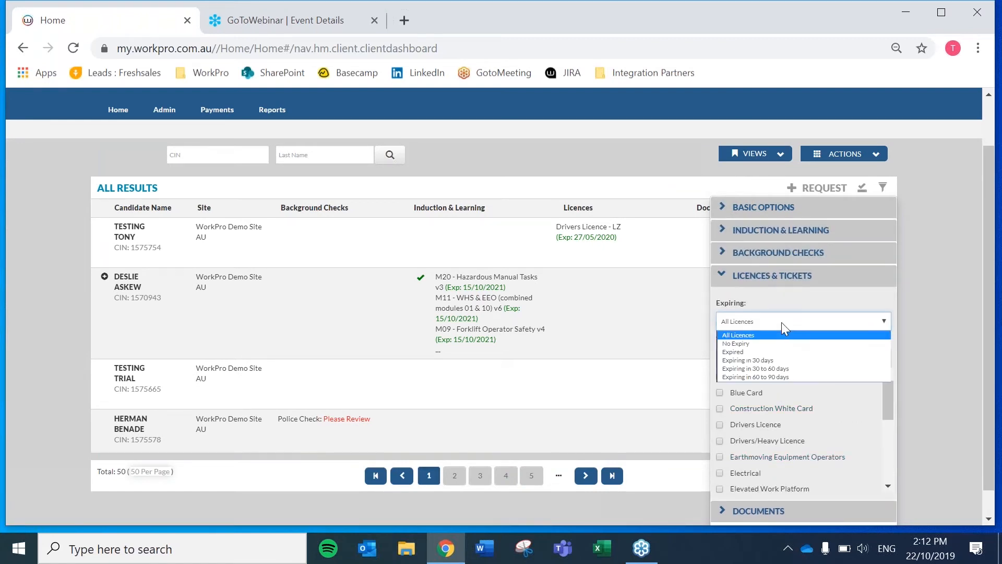
left_click(771, 368)
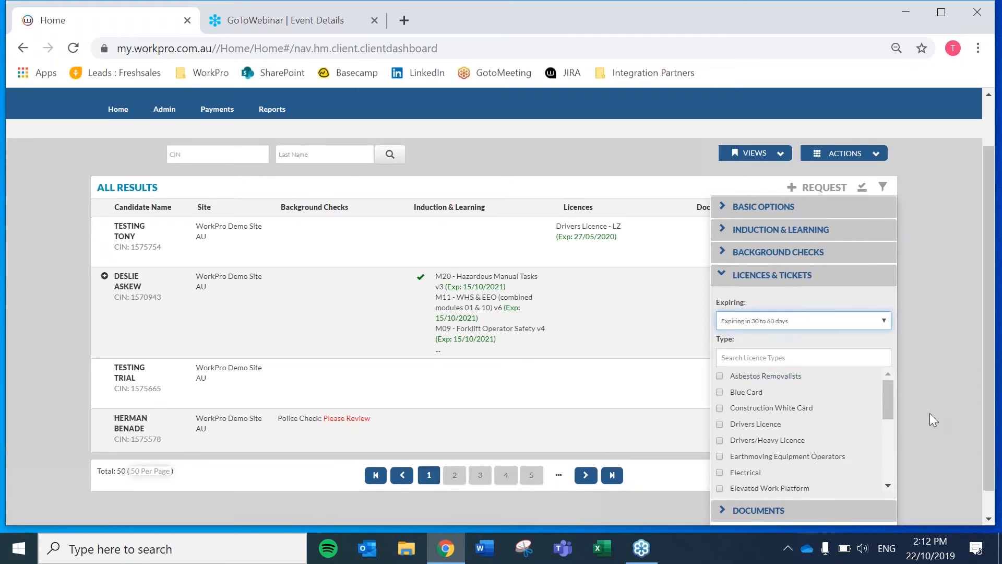
scroll(929, 413, "down", 1)
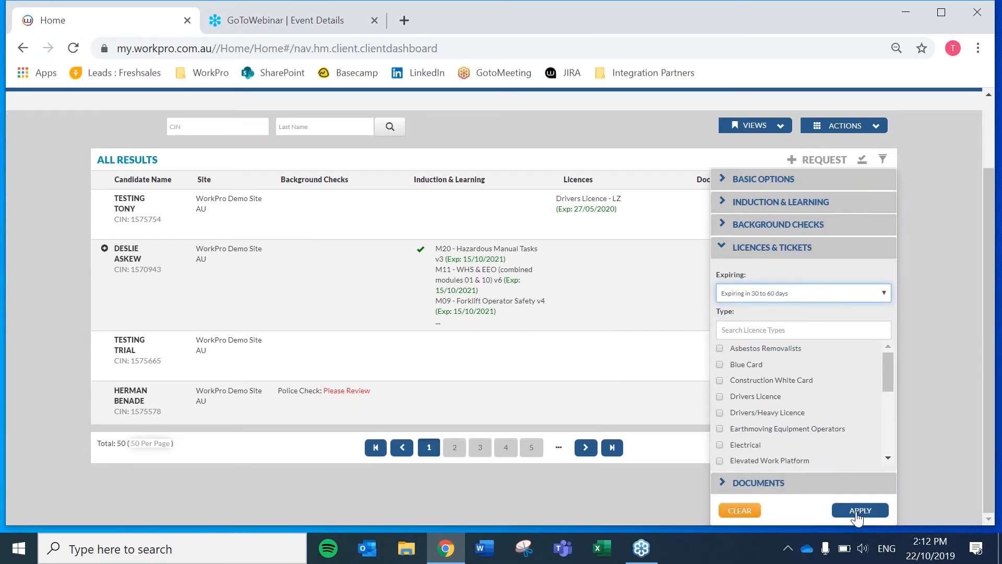
left_click(860, 510)
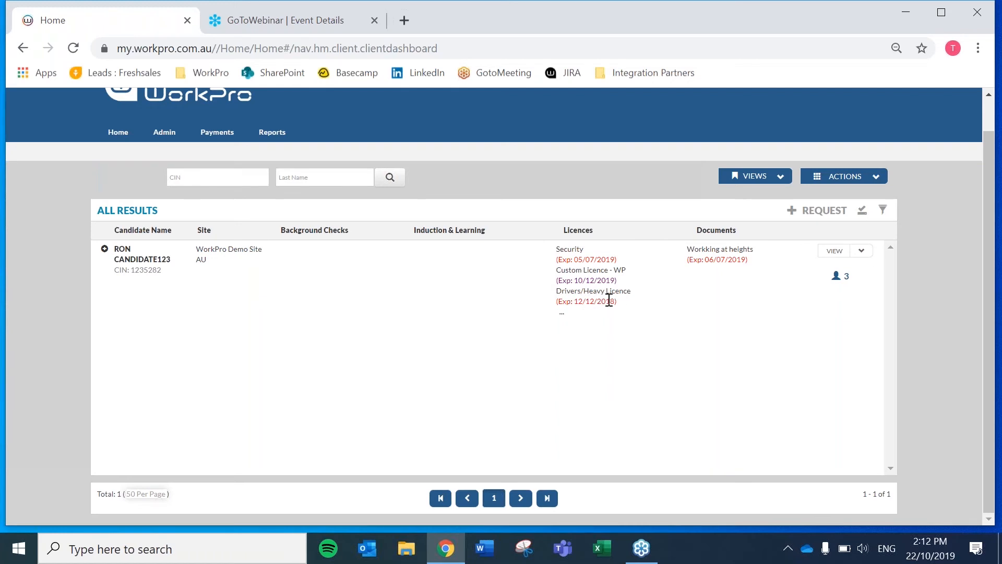
left_click(861, 253)
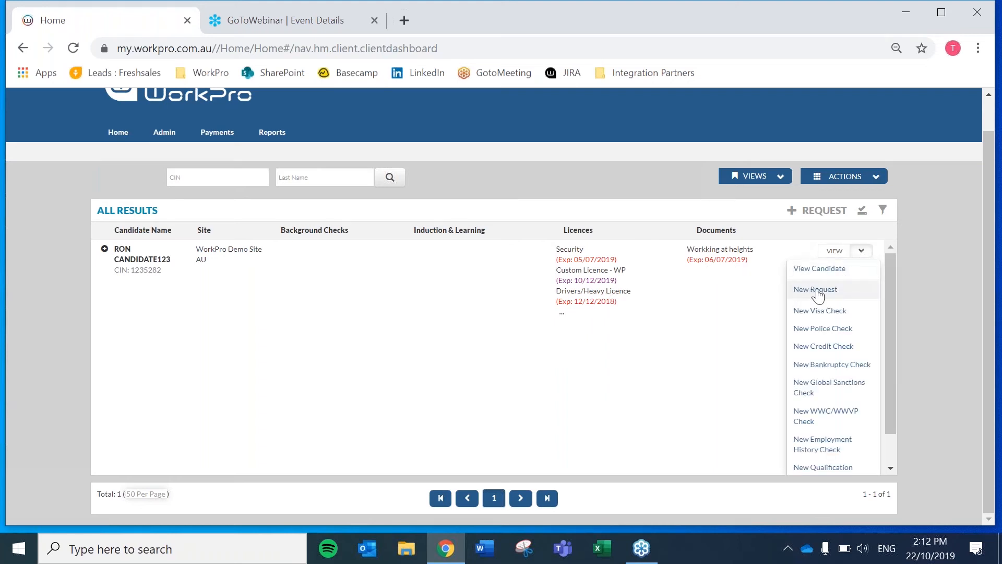
left_click(861, 253)
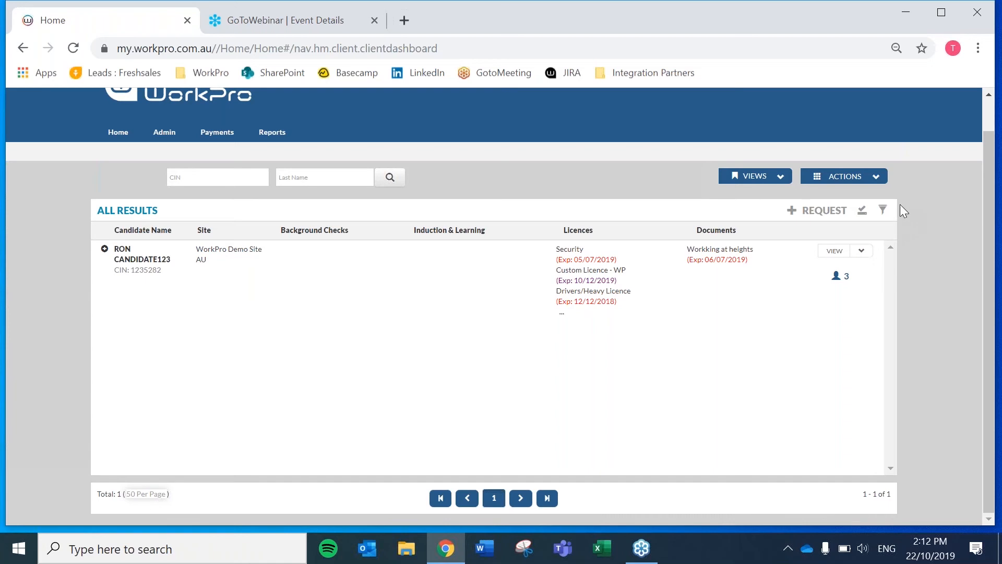
left_click(883, 211)
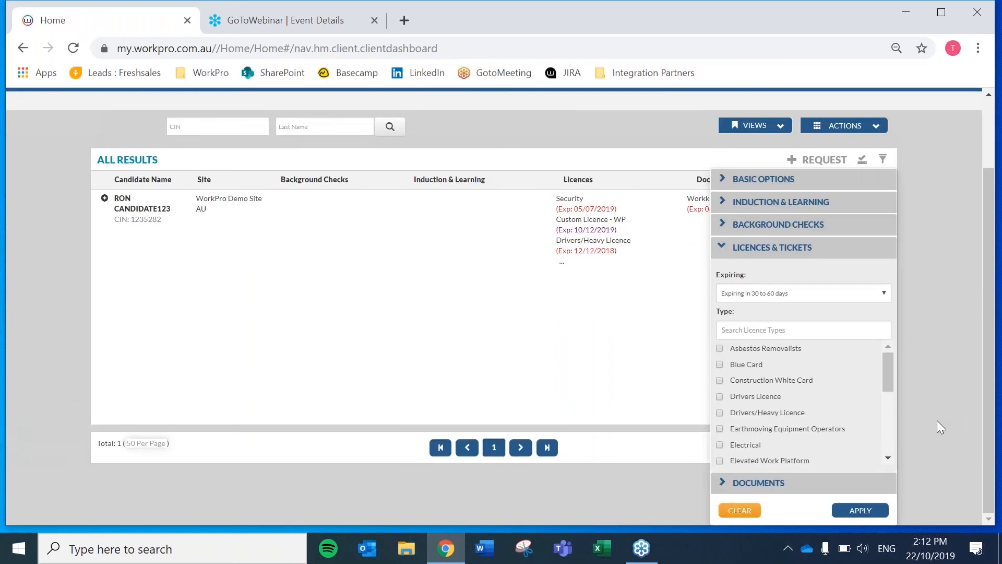
left_click(739, 510)
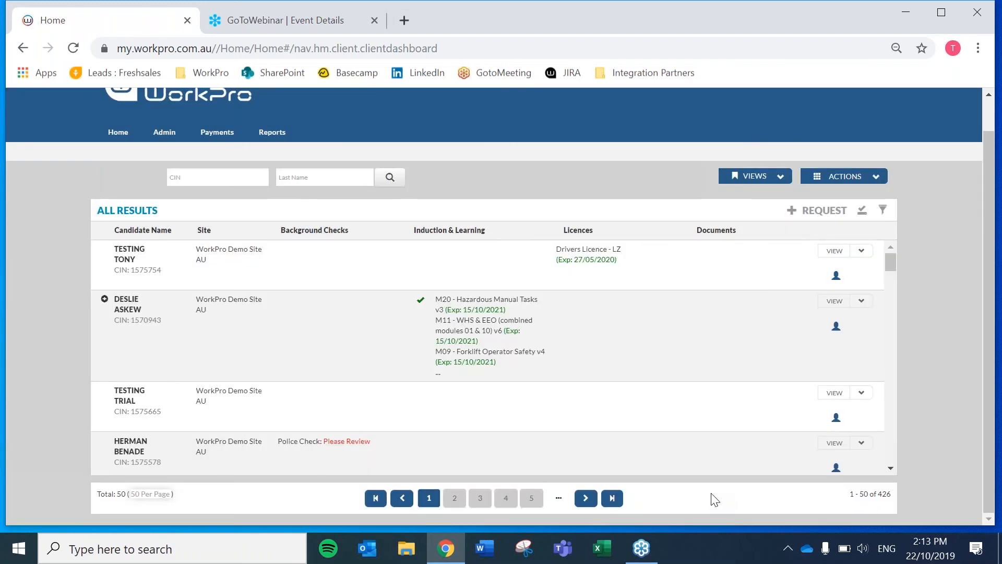
Create and save a new document type named 'First Aid Certificate'
left_click(875, 178)
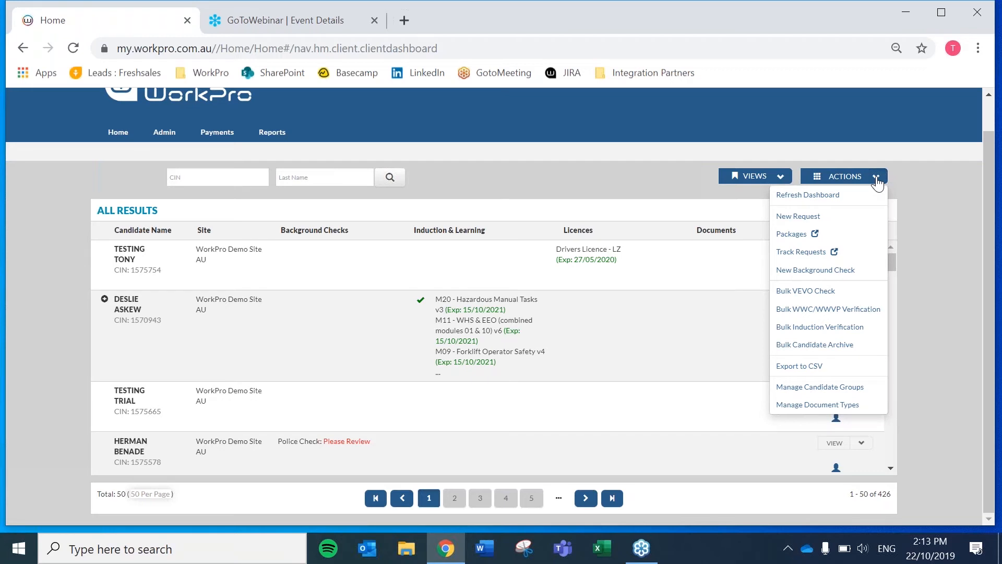
left_click(822, 411)
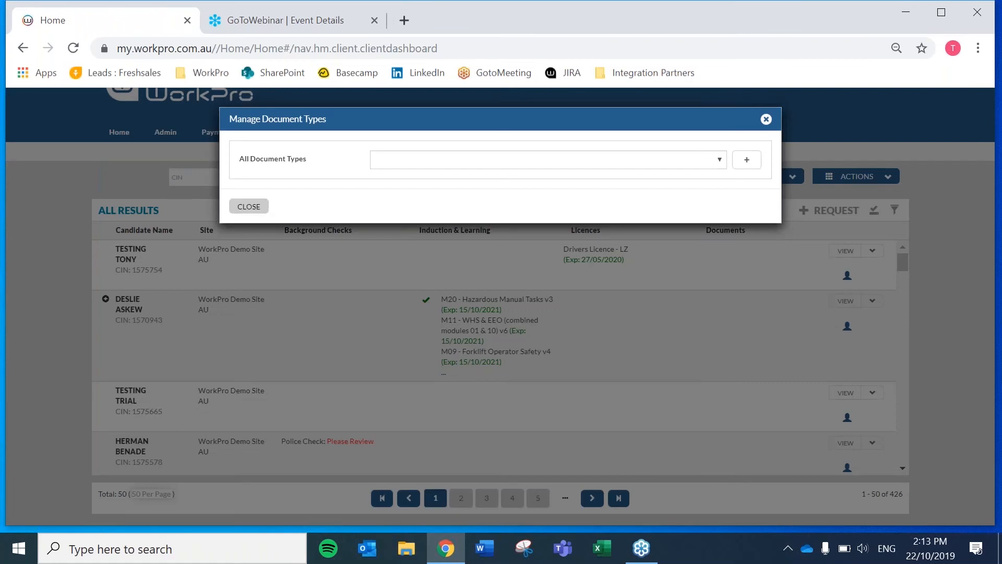
left_click(748, 160)
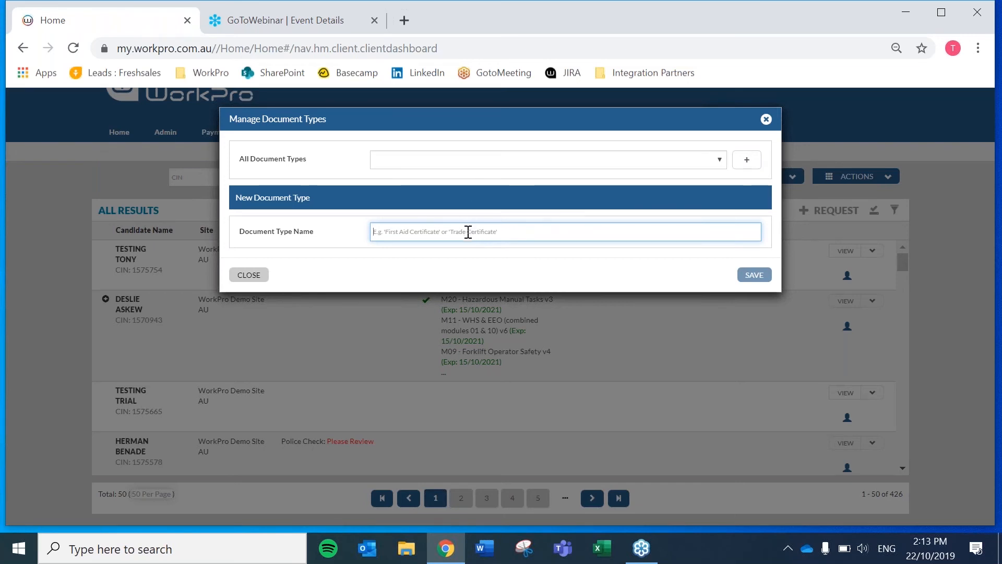
type("Fir")
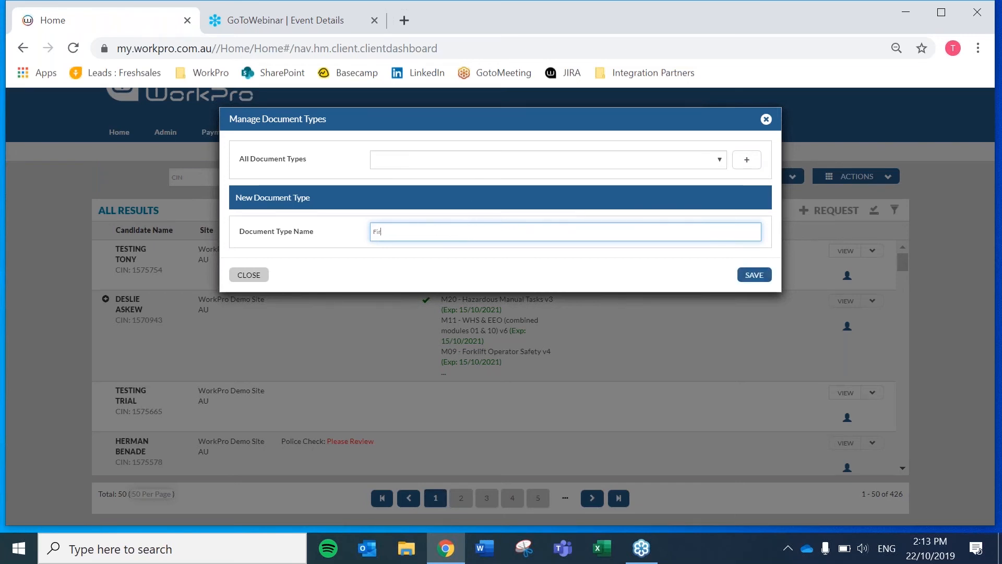
type("st Aid Certificate")
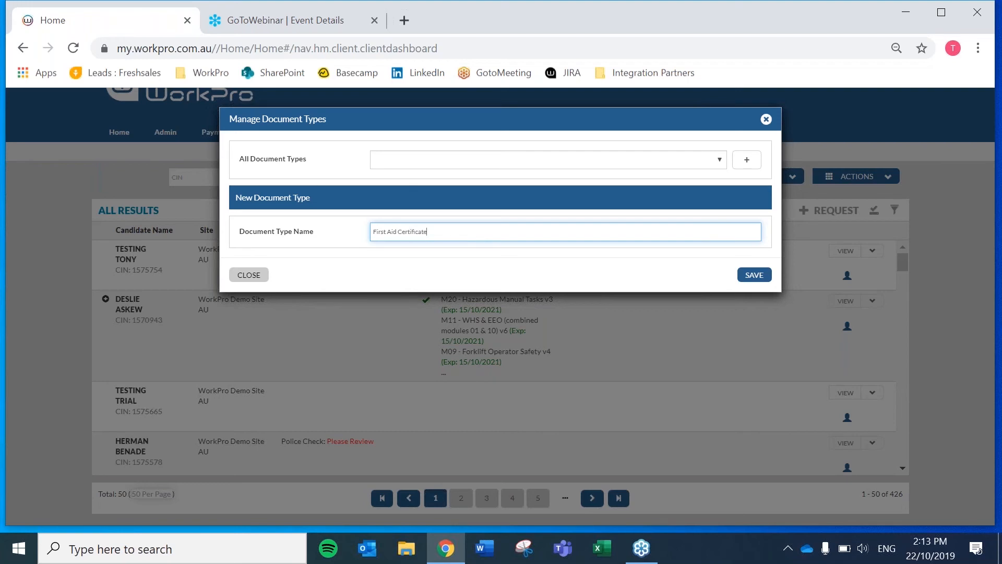
left_click(754, 275)
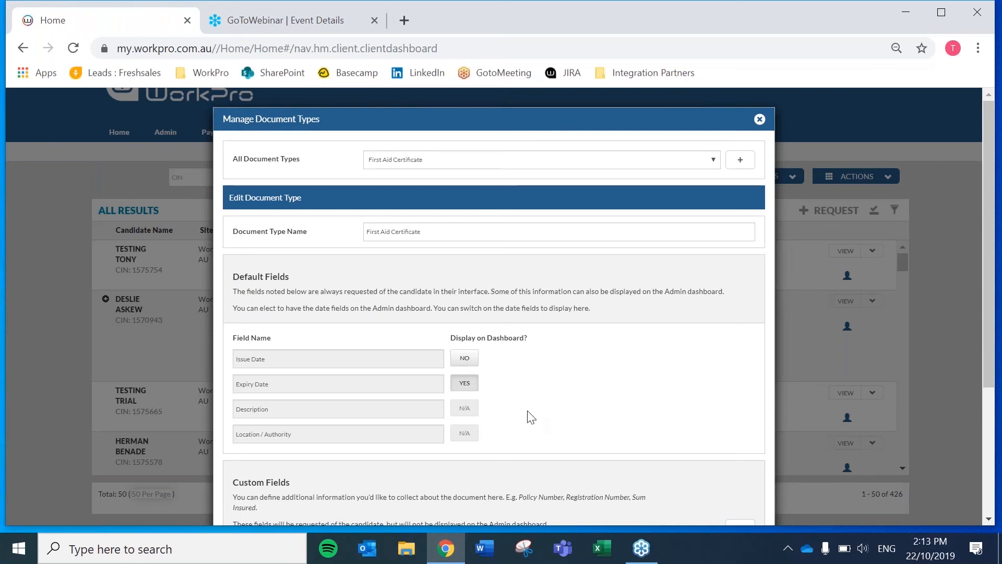
Set Issue Date Display on Dashboard to YES for the First Aid Certificate type
scroll(530, 416, "down", 2)
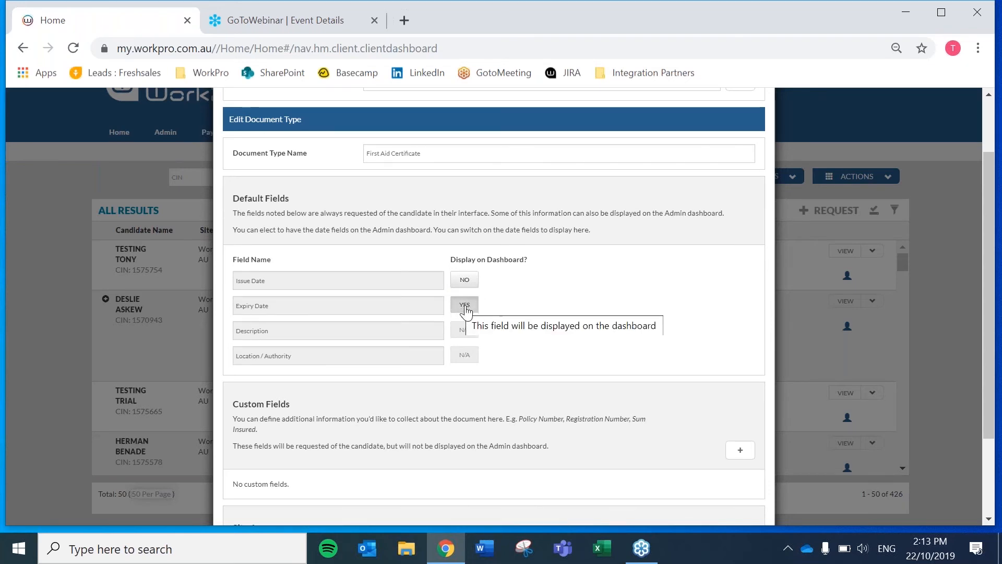
left_click(463, 281)
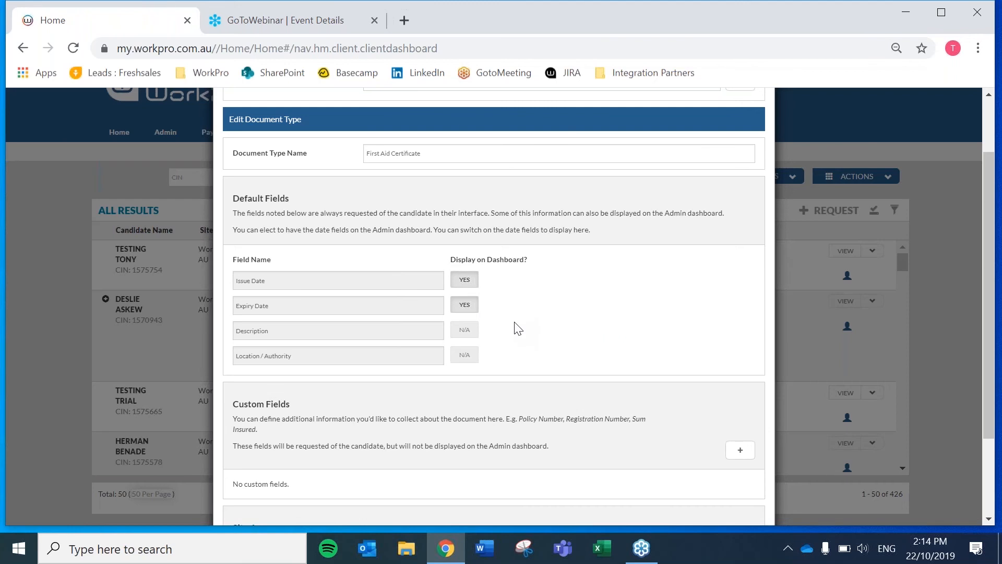
scroll(518, 328, "down", 2)
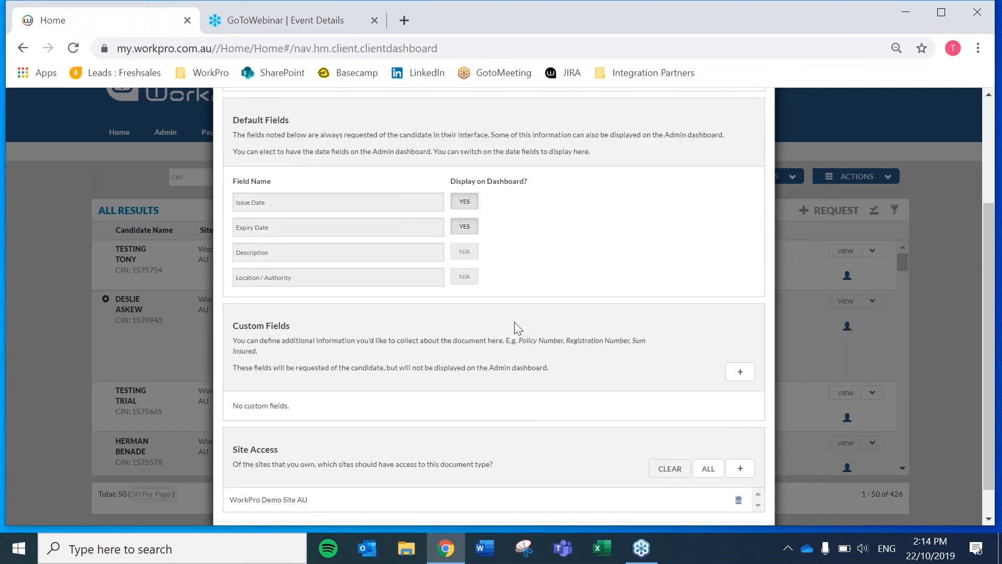
scroll(515, 328, "down", 1)
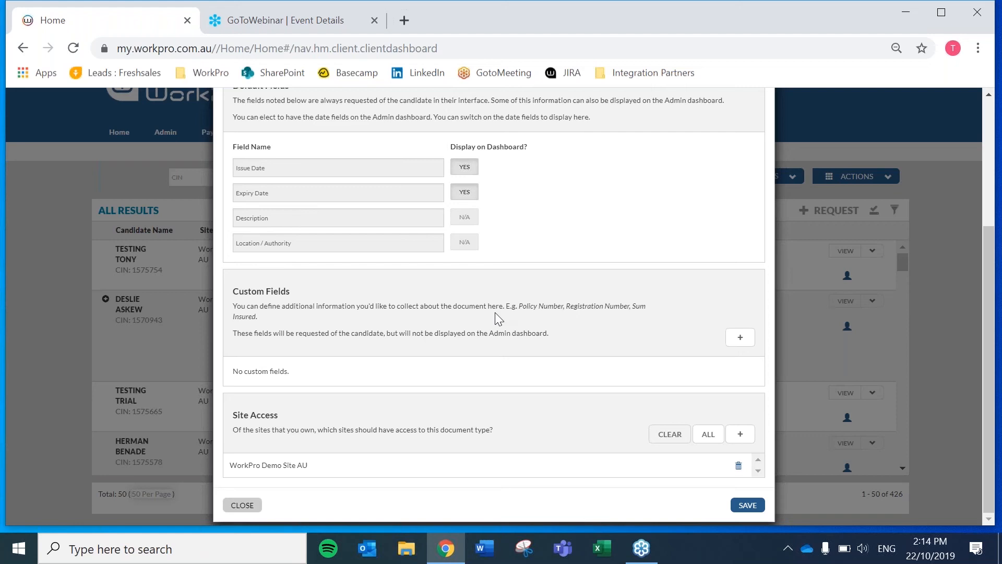
Add a mandatory Text custom field named 'First Aid Certificate Number'
left_click(742, 338)
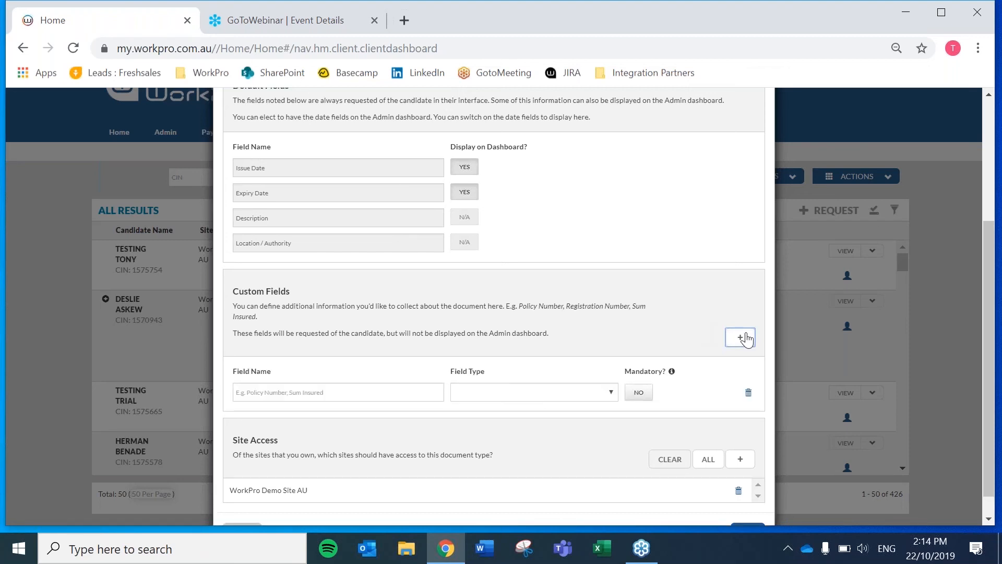
key("Tab")
type("First Aid Certif")
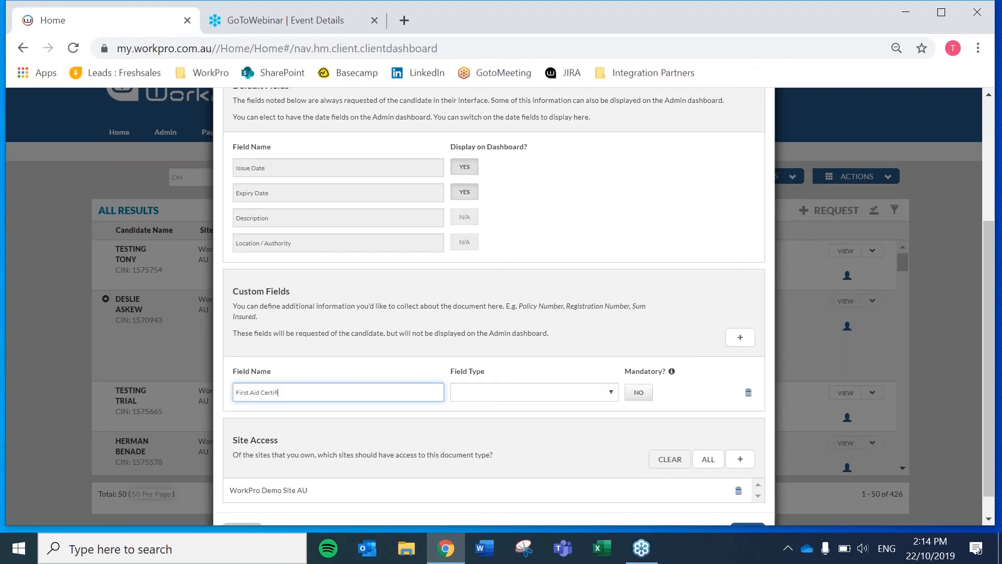
type("icate Number")
left_click(495, 399)
left_click(472, 417)
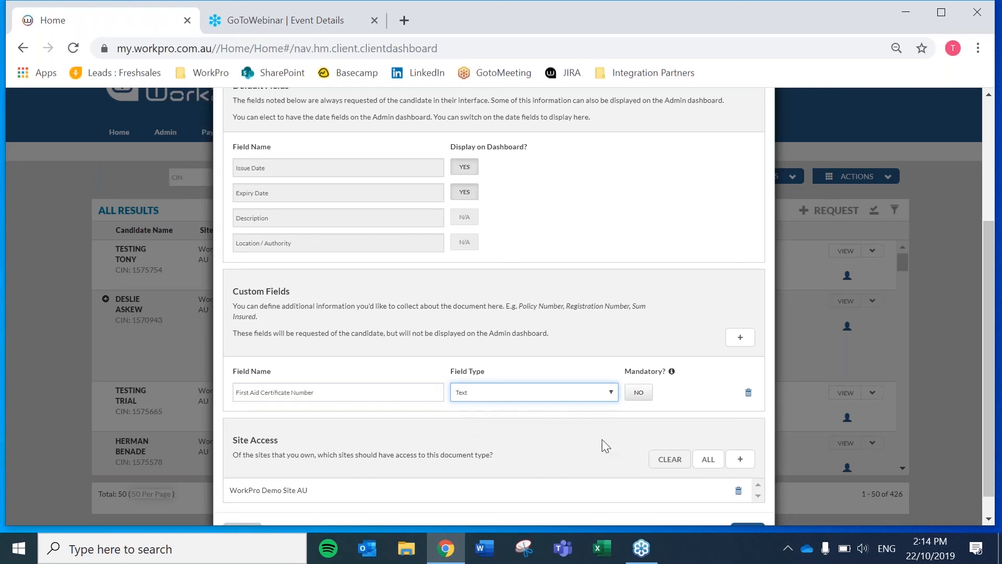
scroll(610, 423, "down", 1)
left_click(636, 369)
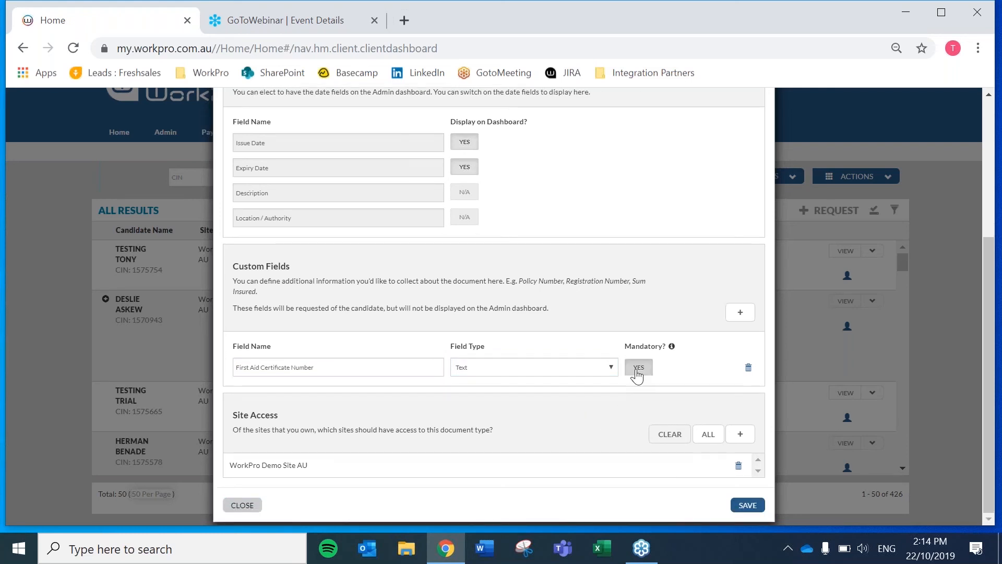
left_click(638, 368)
left_click(636, 371)
Grant ALL sites access to the document type, save, and close the manager
left_click(705, 438)
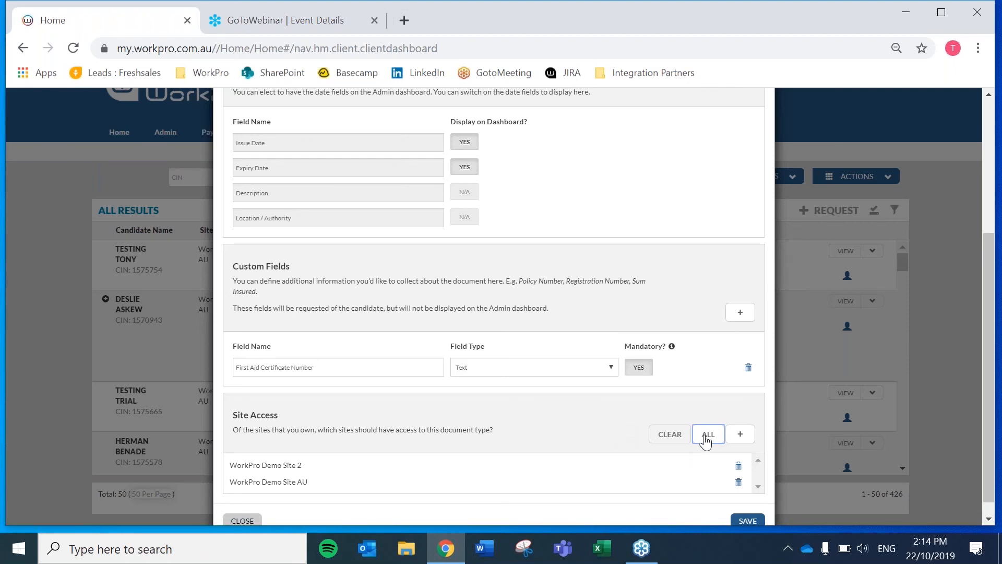
scroll(561, 459, "down", 1)
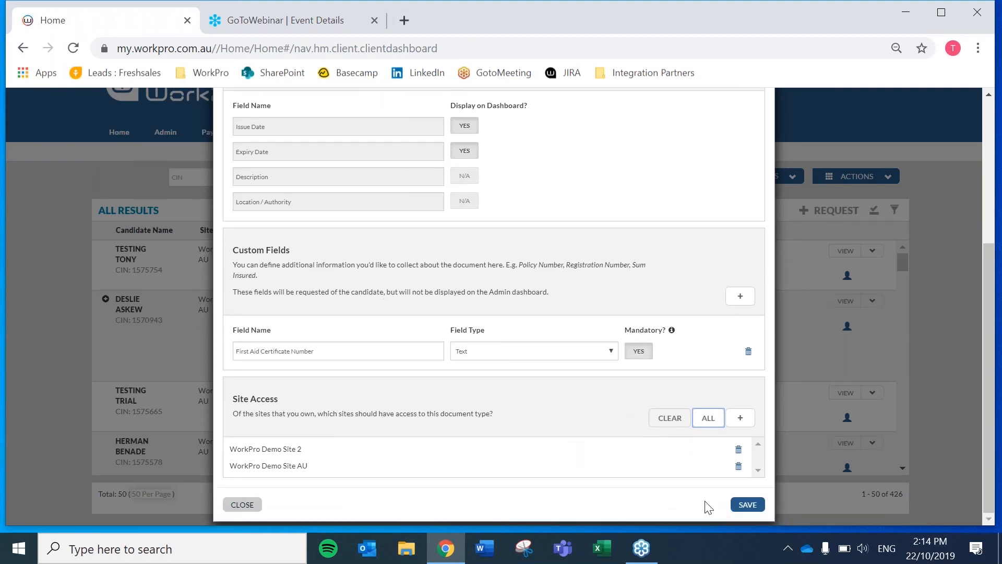
left_click(747, 505)
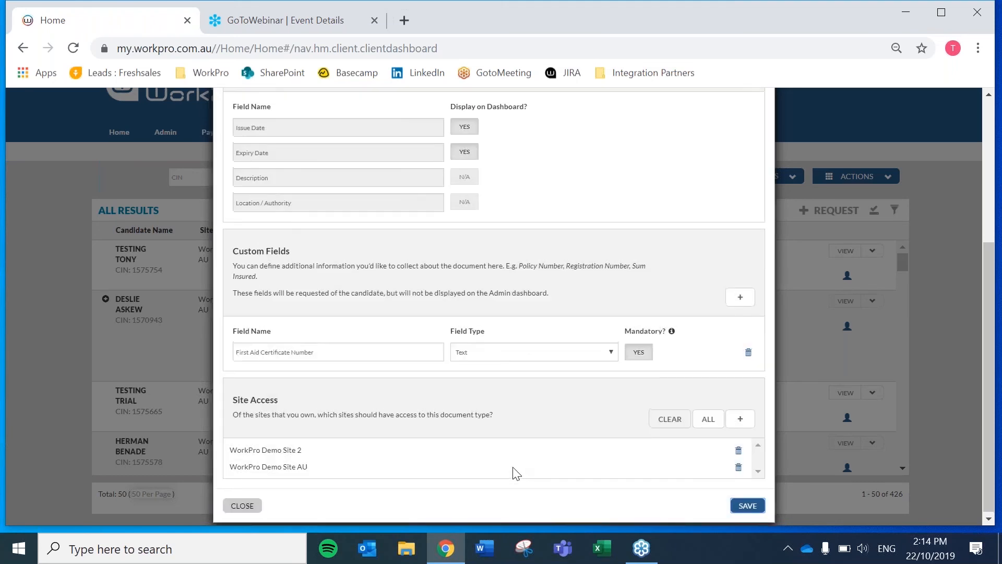
left_click(759, 120)
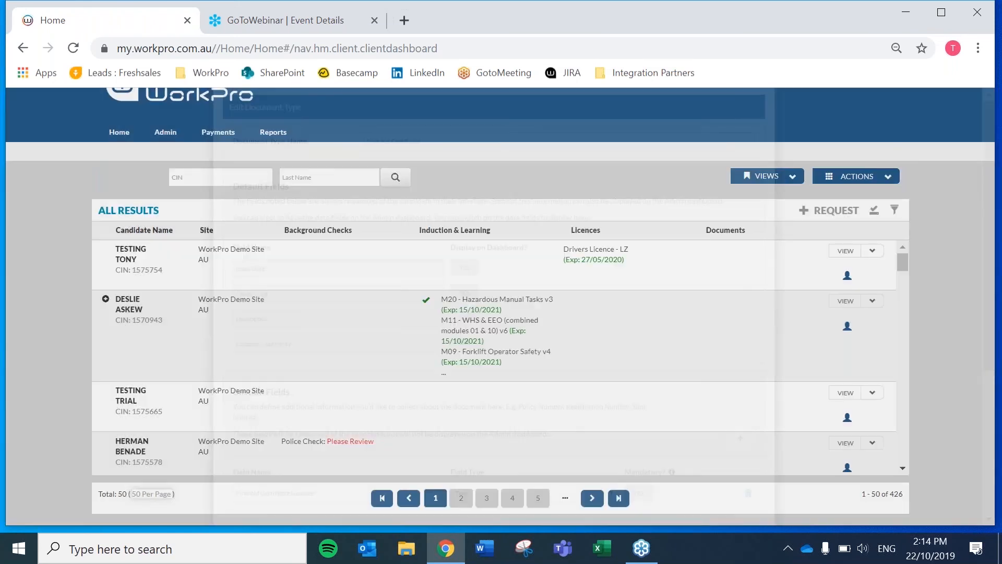
Start a request to a new candidate and add First Aid Certificate via a 'first' search
left_click(821, 212)
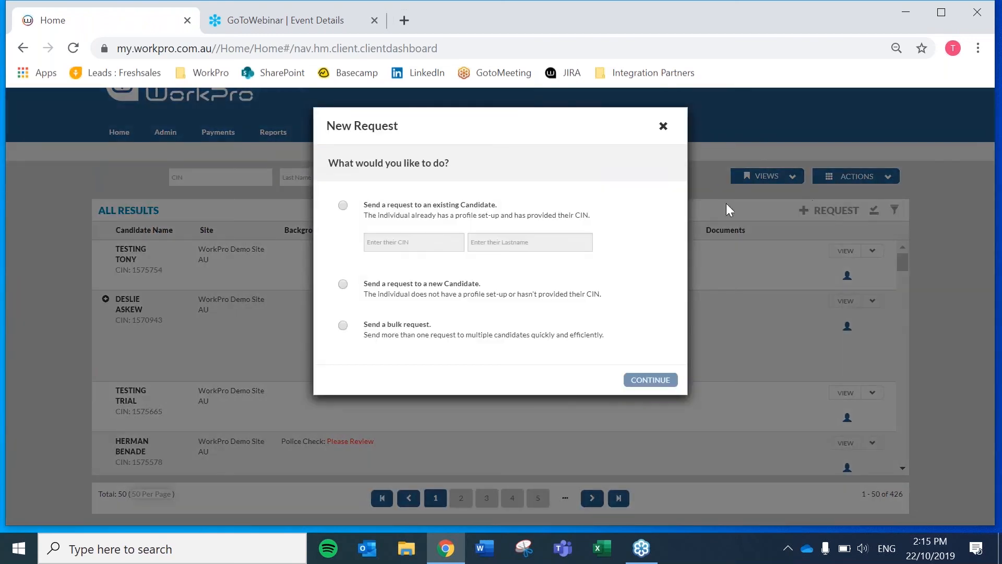
left_click(389, 292)
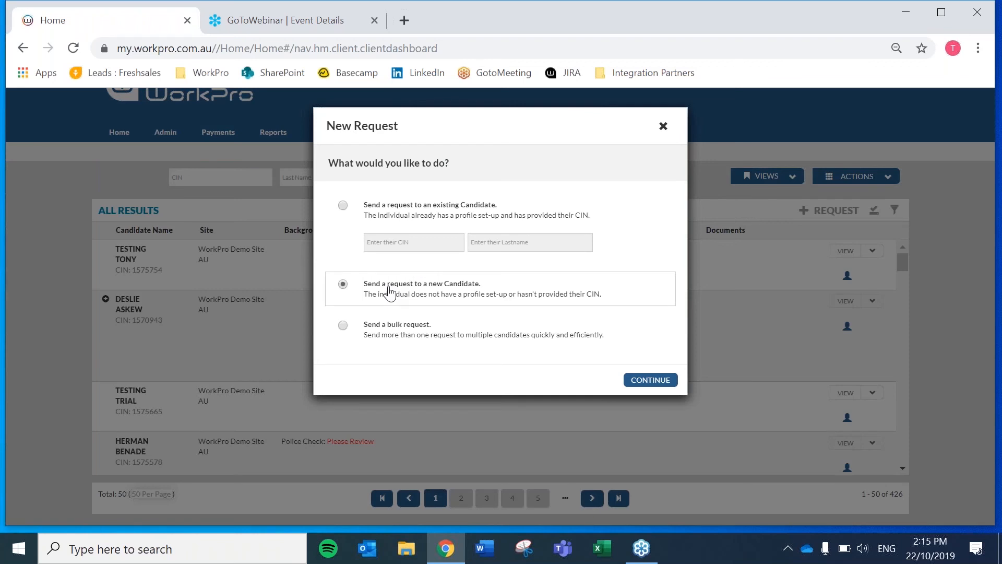
left_click(651, 384)
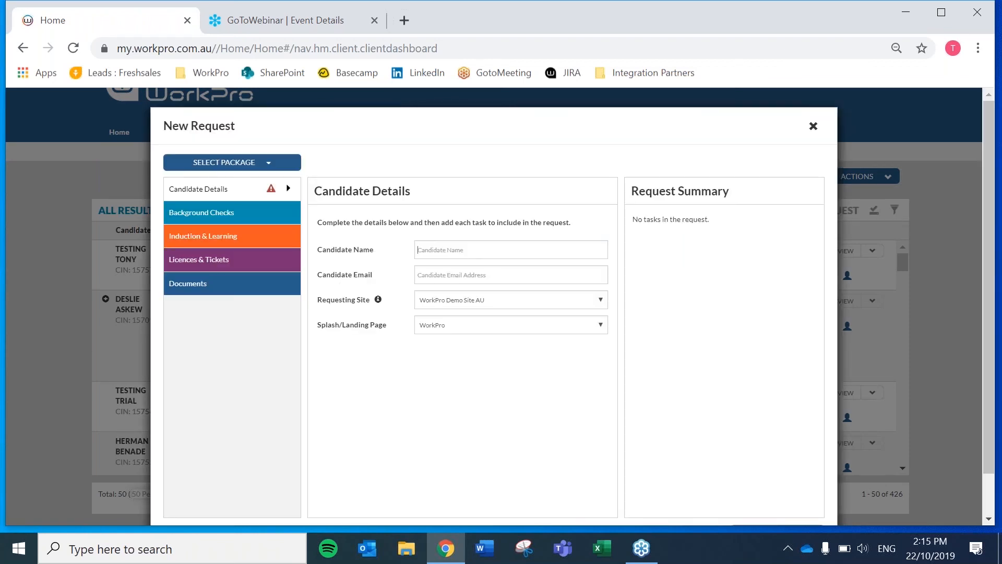
left_click(186, 290)
left_click_drag(609, 316, 611, 275)
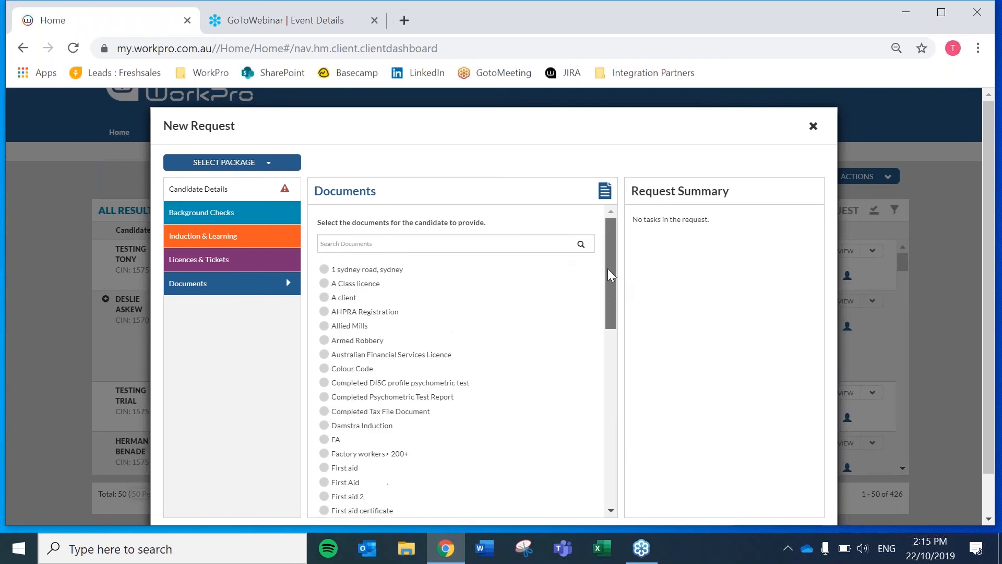
left_click(334, 243)
type("first")
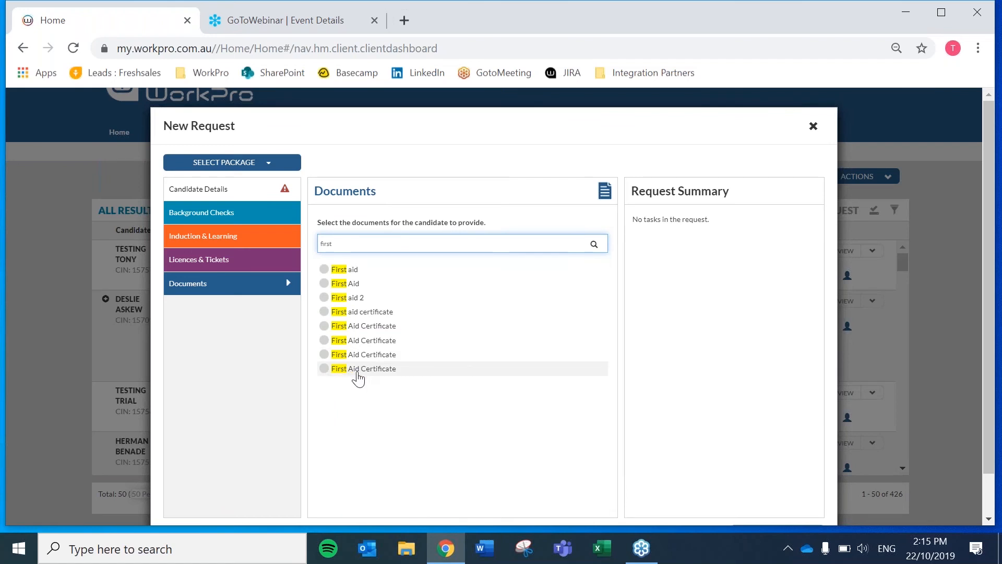
left_click(342, 369)
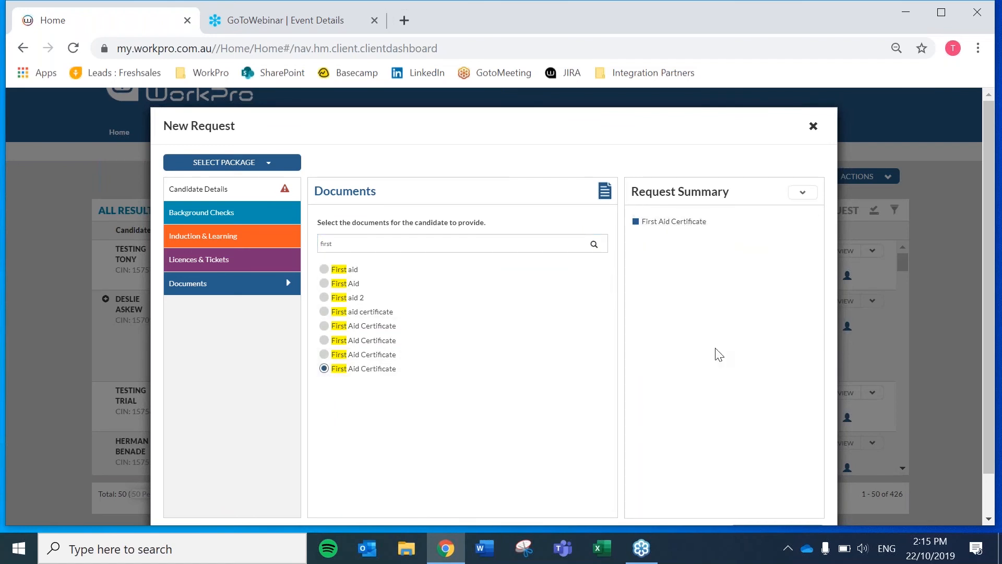
scroll(717, 356, "down", 1)
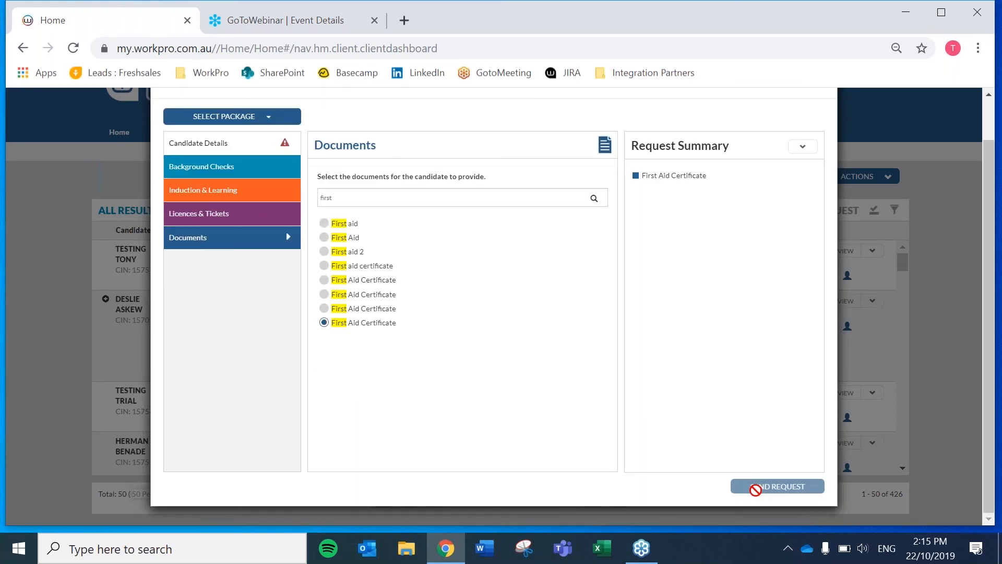
Review the Candidate Details form and close the request without sending it
left_click(218, 149)
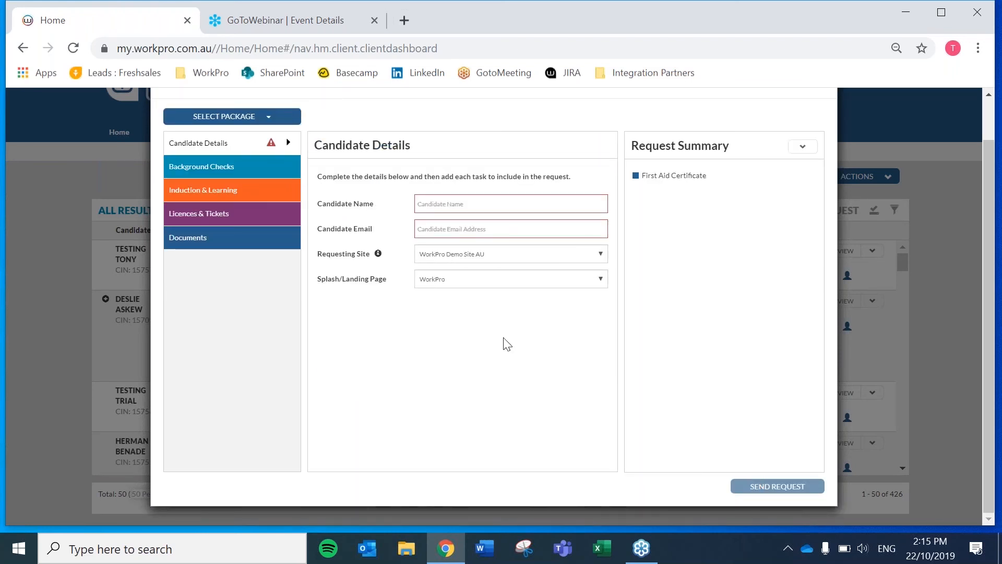
scroll(716, 298, "up", 1)
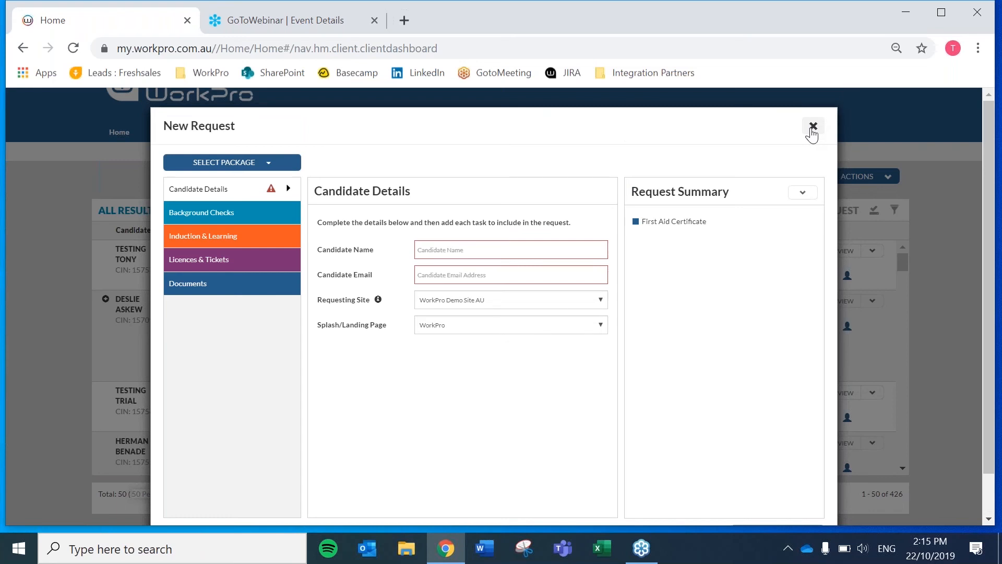
left_click(811, 129)
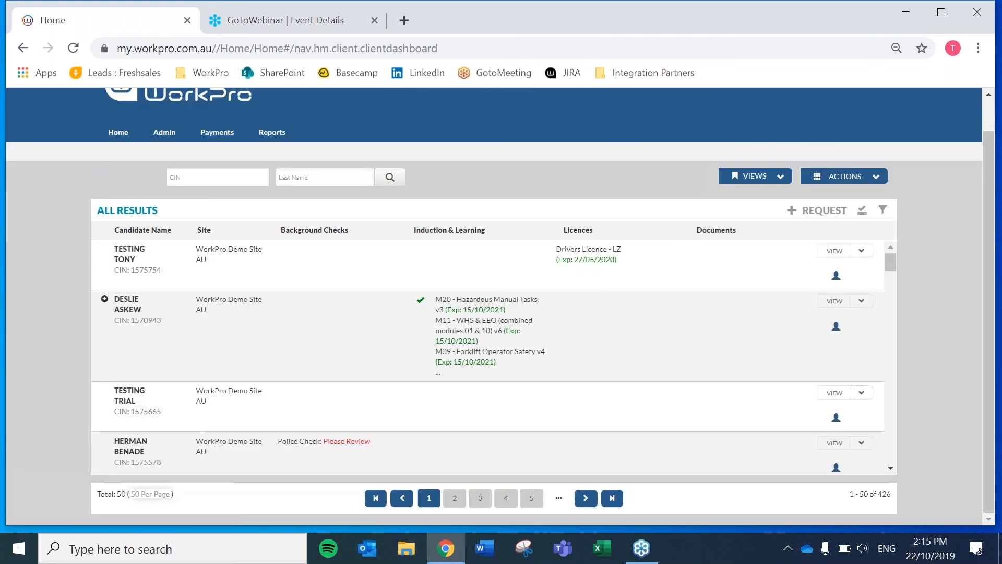
left_click(872, 178)
left_click(812, 404)
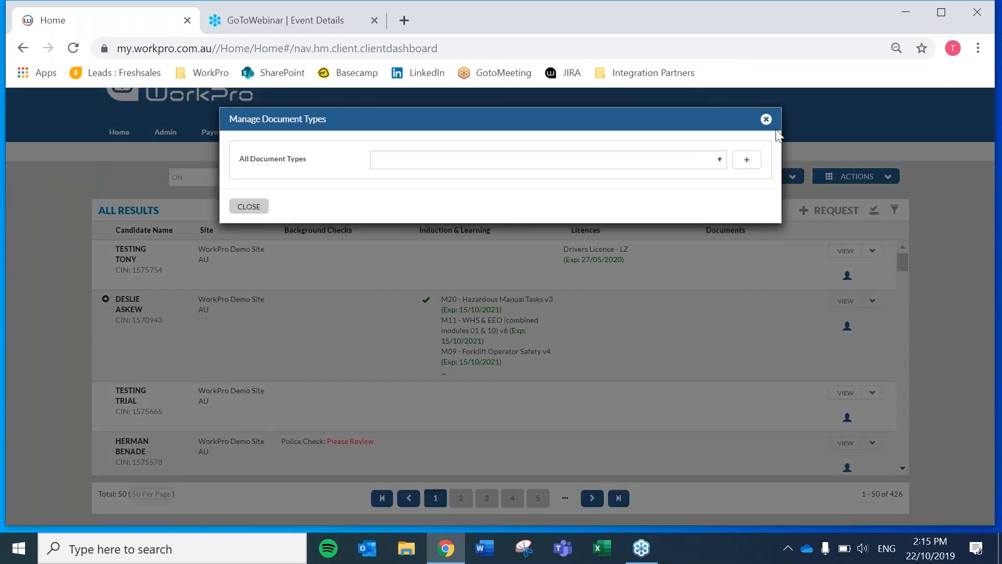
left_click(719, 161)
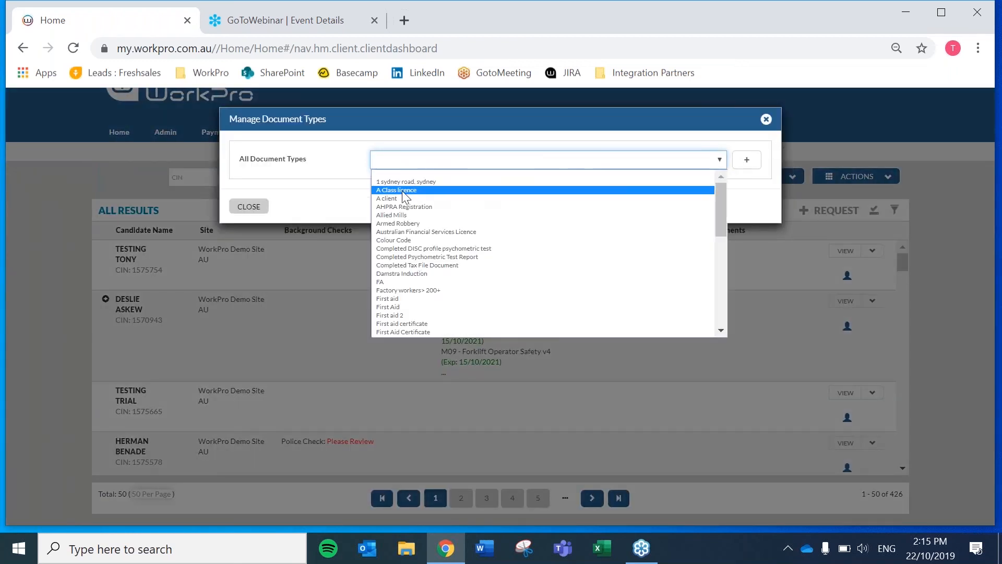
left_click(397, 208)
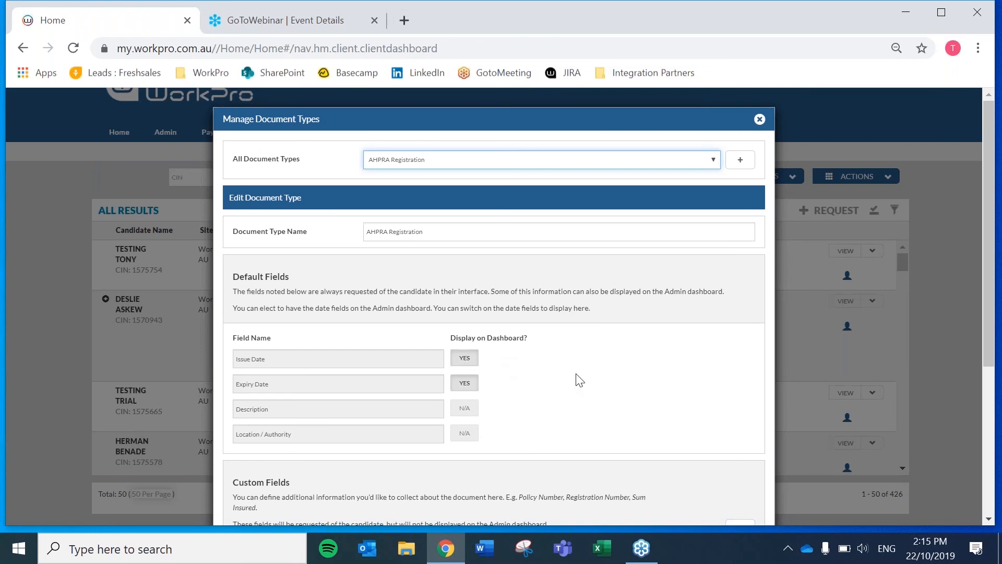
scroll(576, 380, "down", 2)
scroll(577, 386, "down", 2)
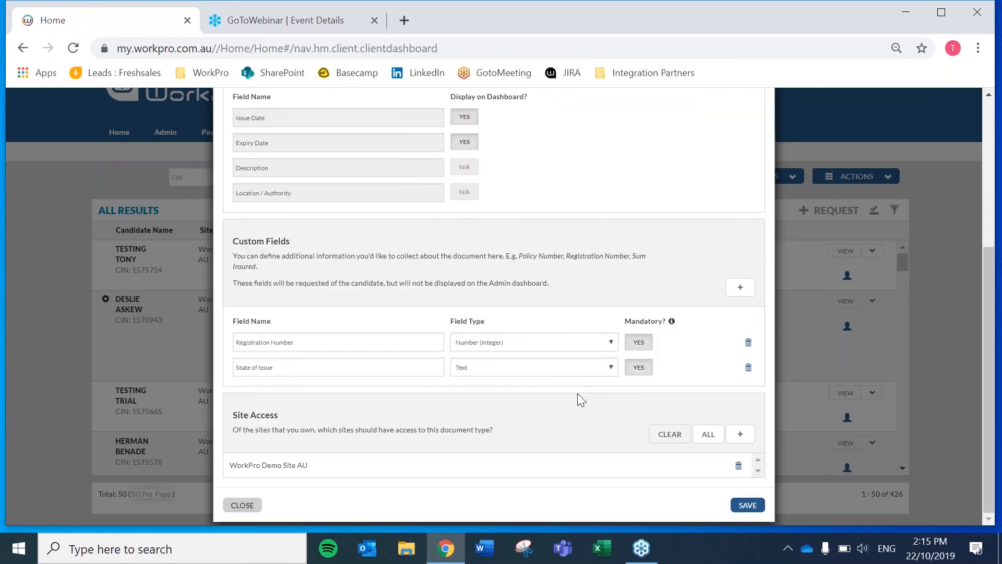
scroll(578, 394, "up", 4)
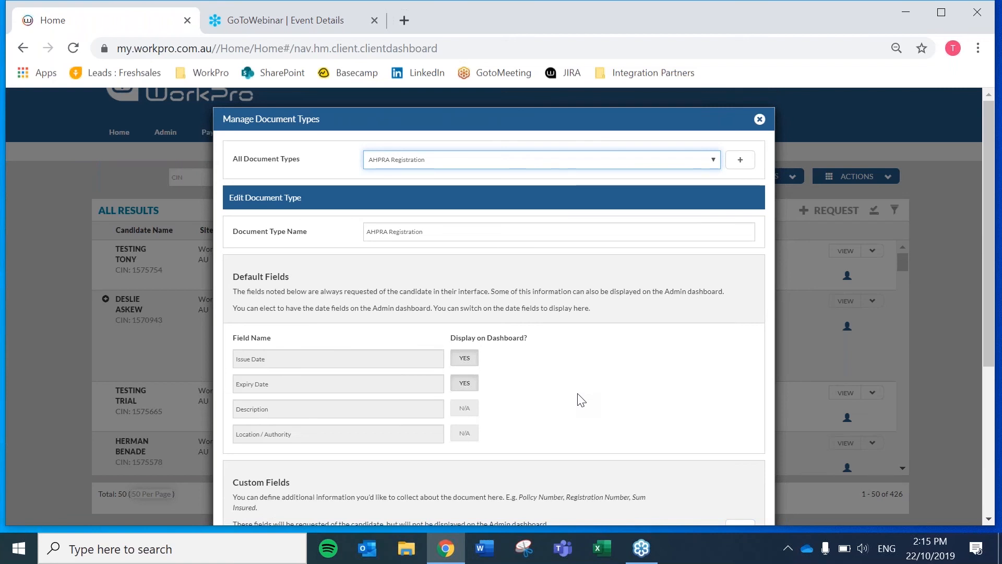
left_click(758, 119)
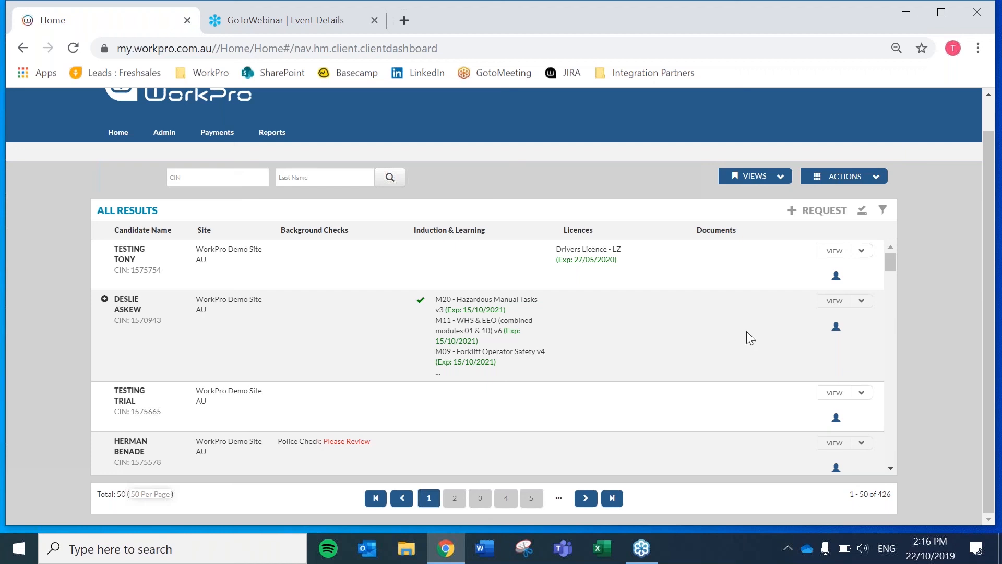
Expand the Documents filter and apply the filters to the candidate results
left_click(880, 209)
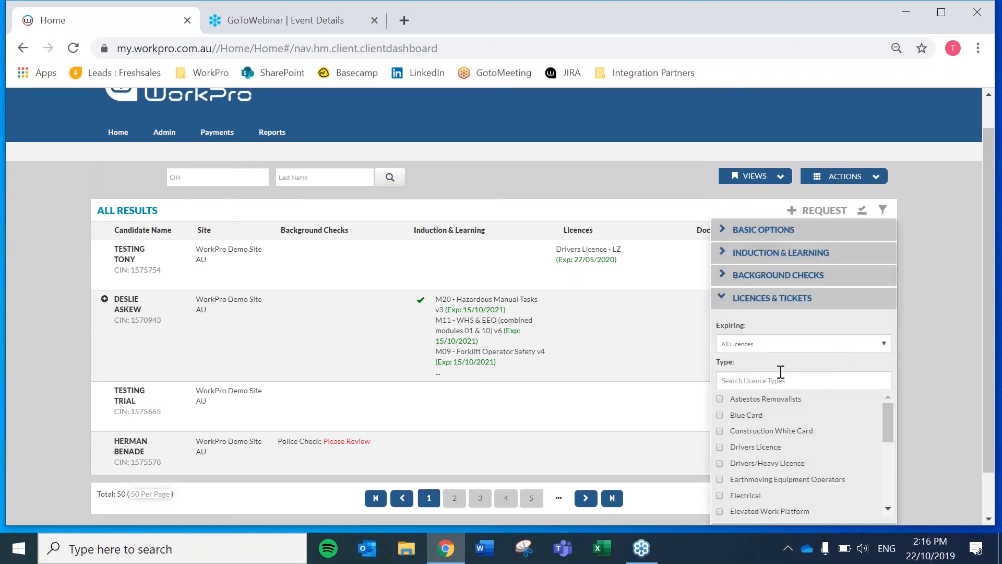
scroll(780, 371, "down", 1)
left_click(758, 482)
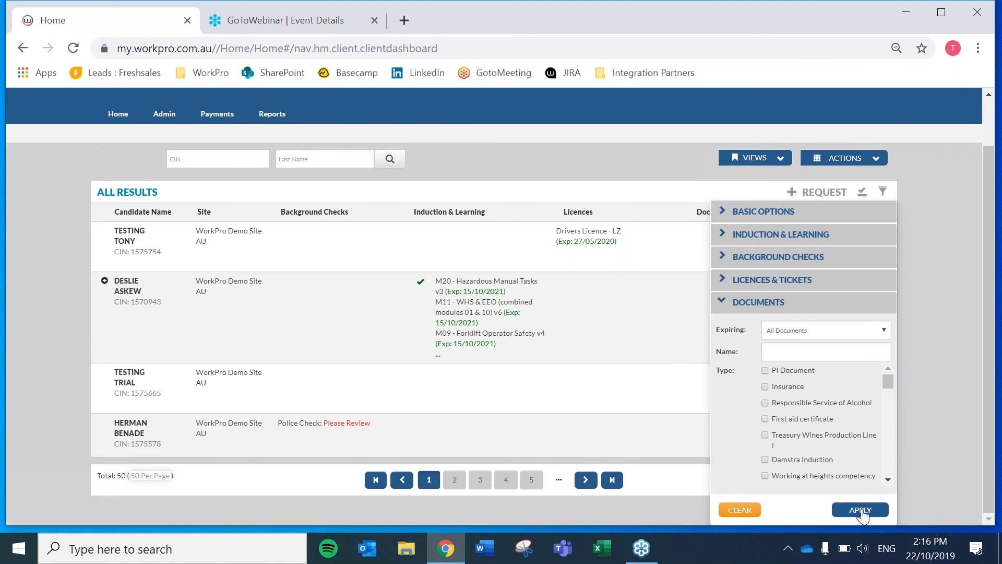
left_click(860, 510)
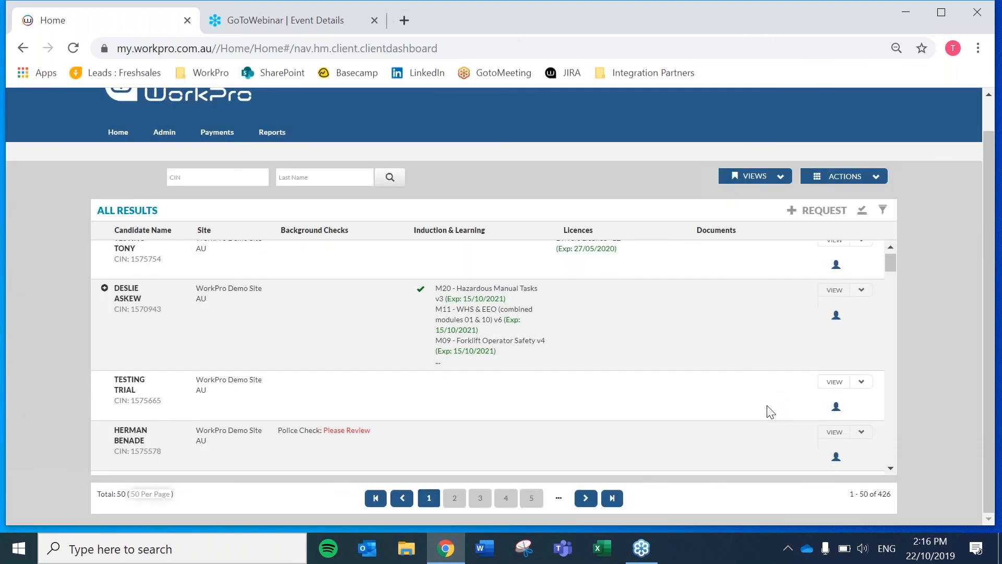
scroll(767, 407, "down", 10)
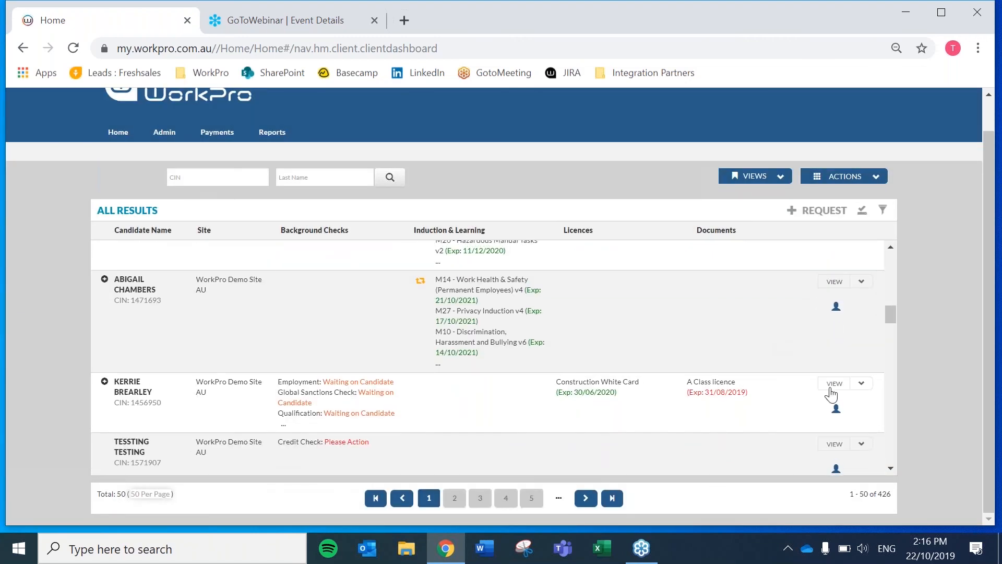
Switch notifications ON for the A Class licence in the candidate's Documents tab
left_click(833, 384)
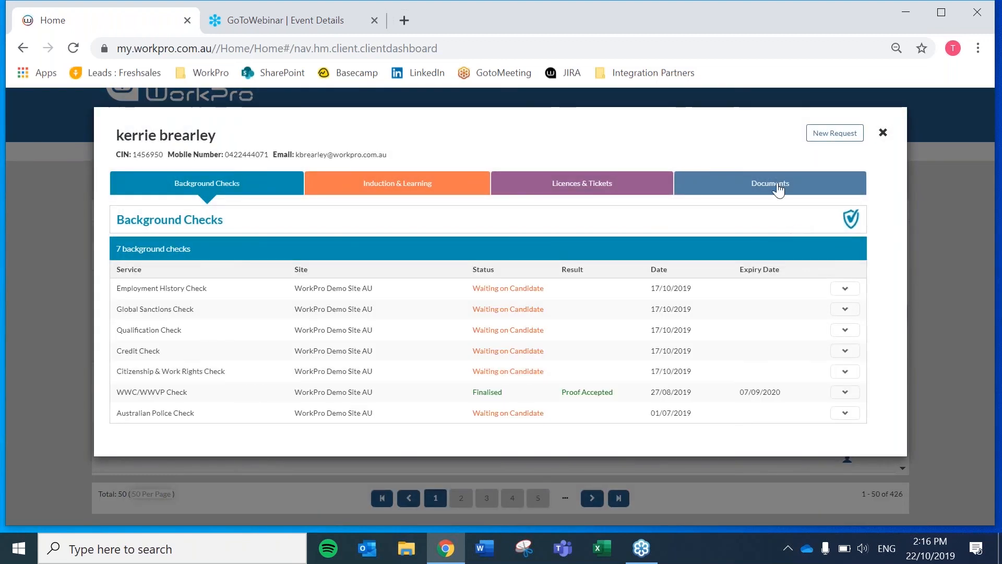
left_click(777, 188)
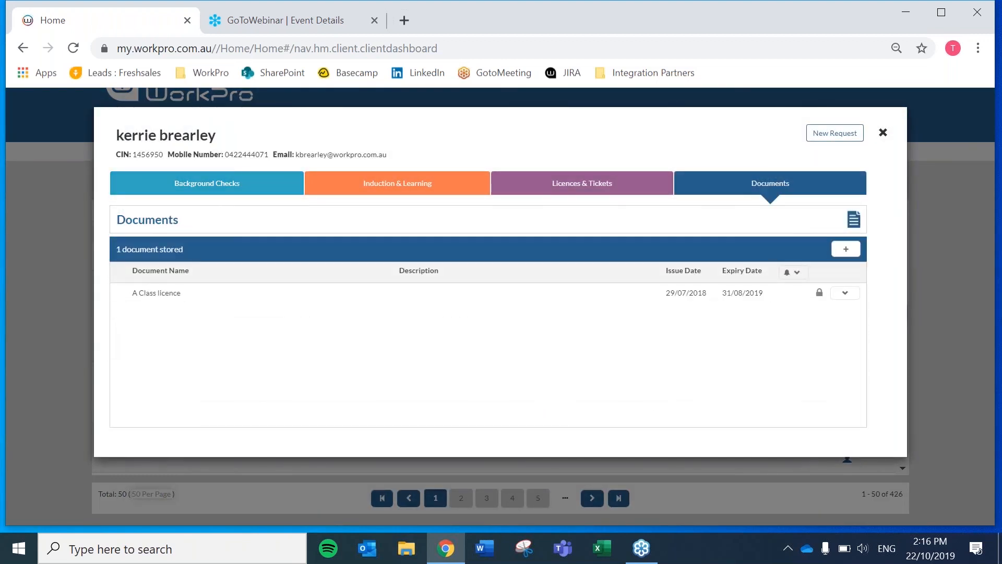
left_click(795, 276)
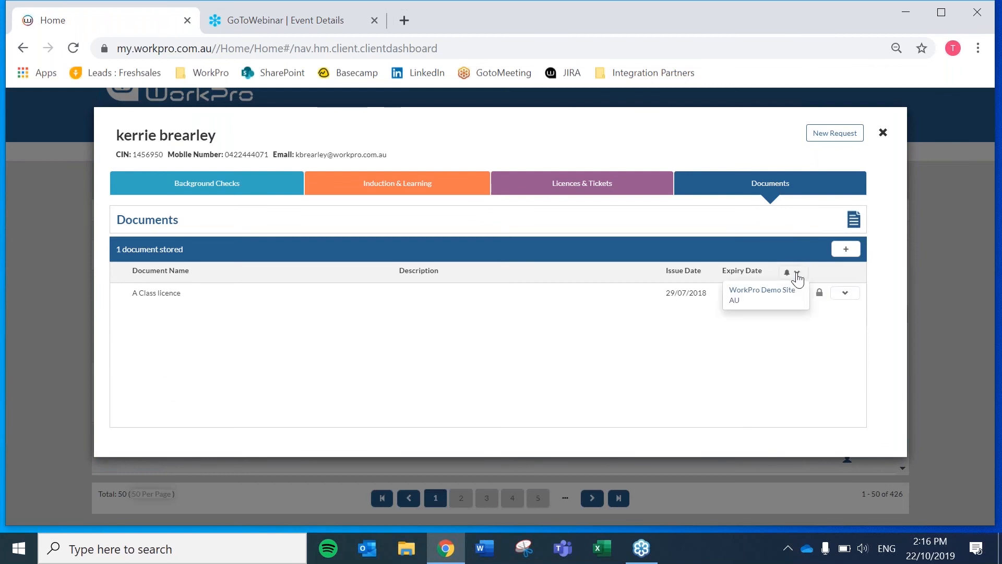
left_click(757, 302)
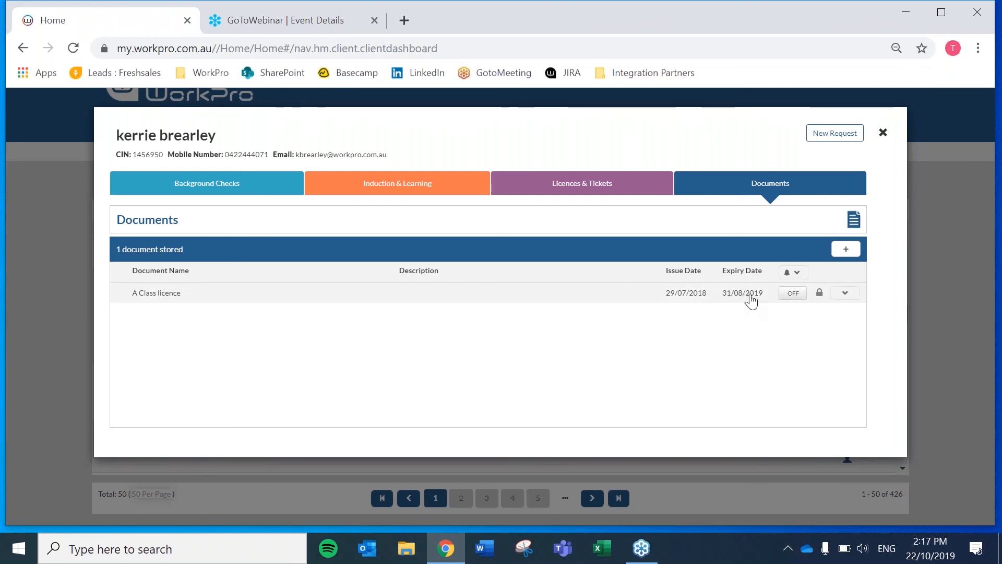
left_click(793, 293)
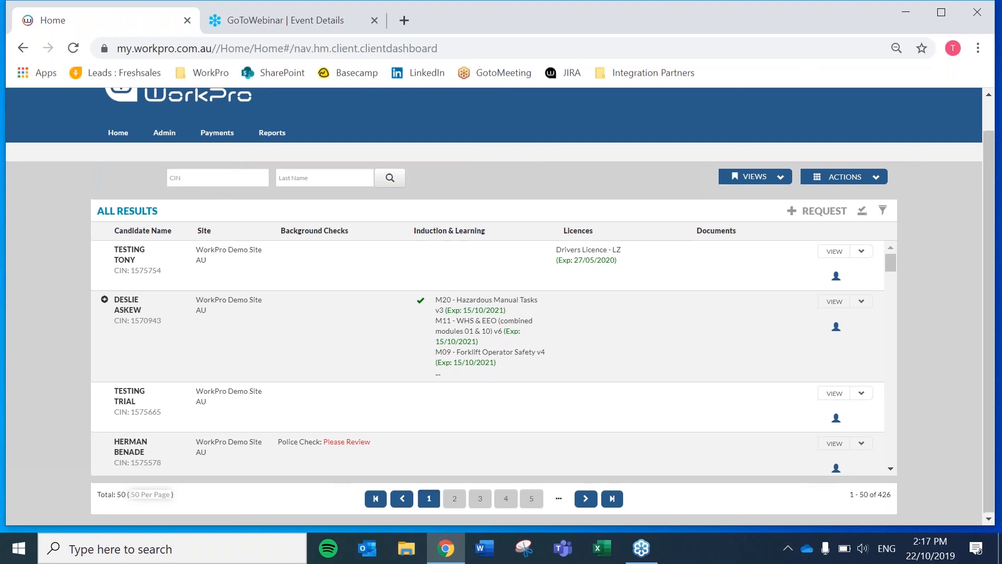
scroll(874, 107, "up", 1)
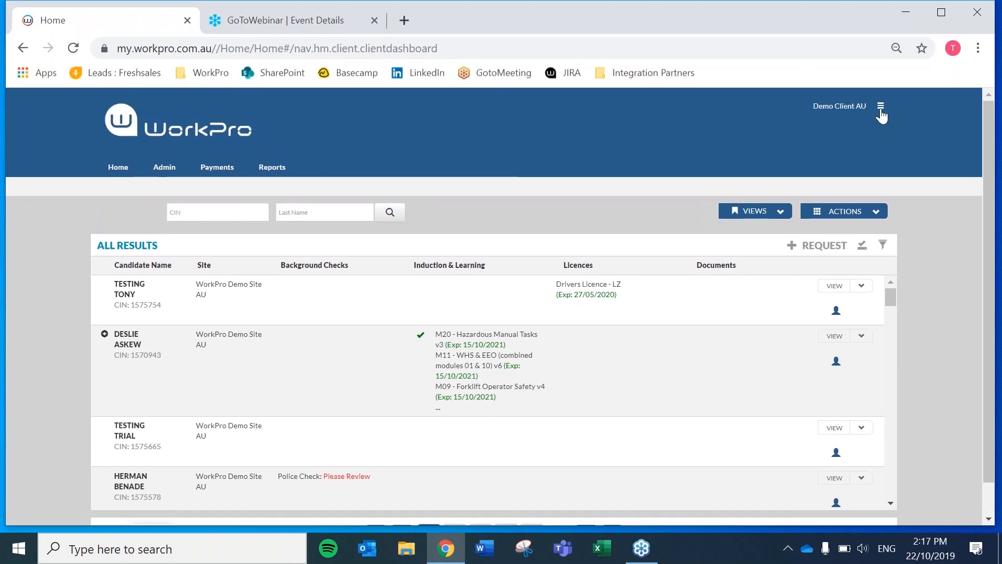
left_click(881, 109)
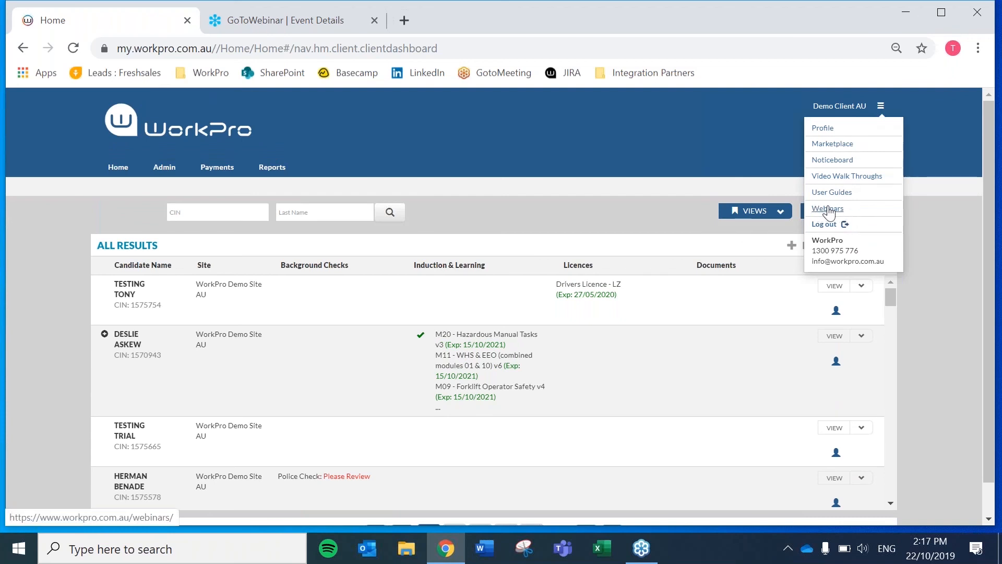
left_click(880, 108)
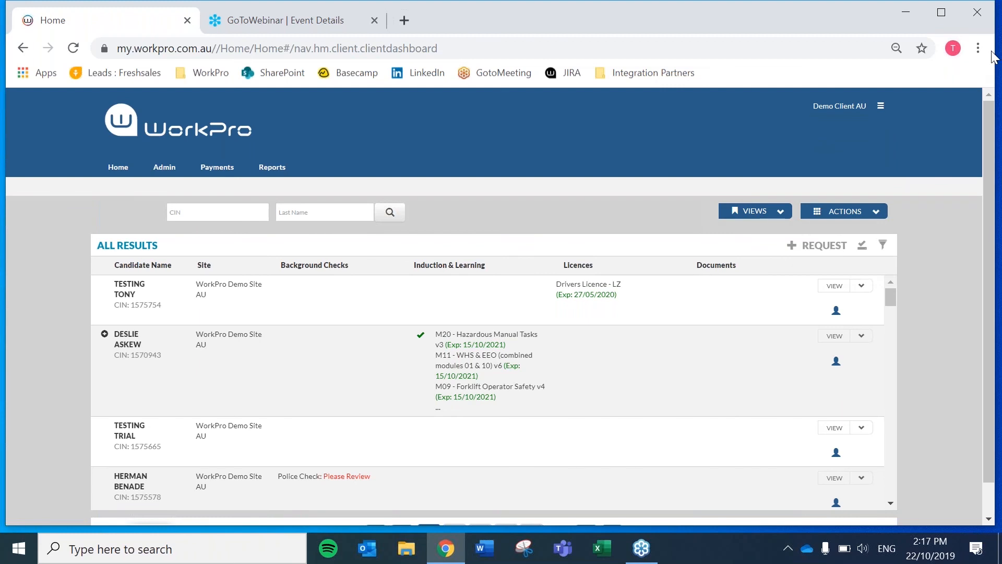